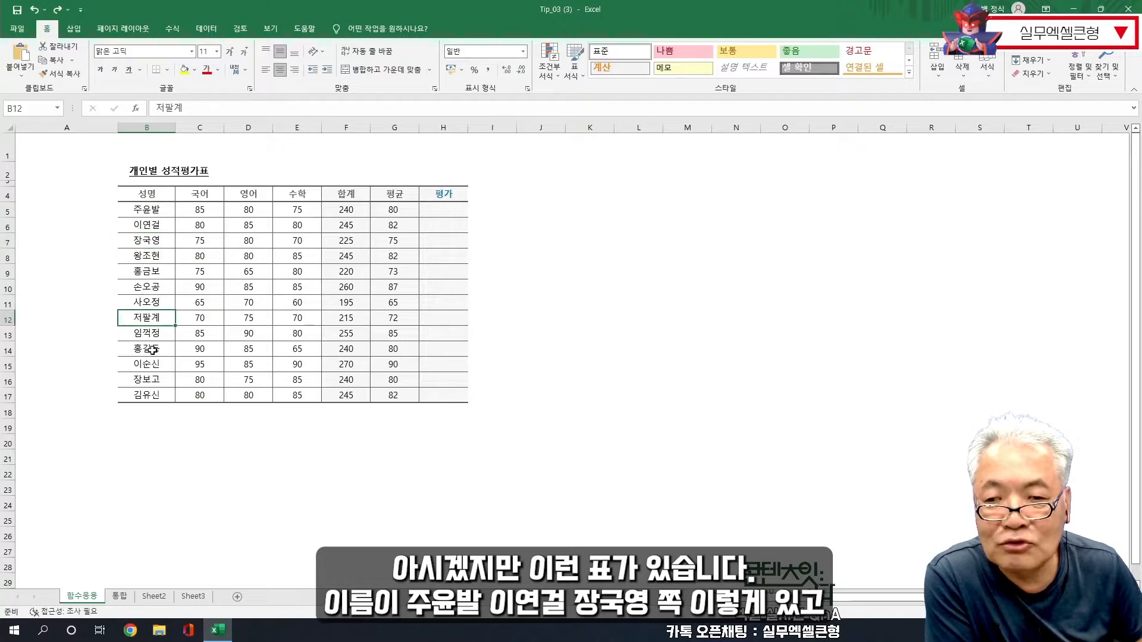
# Look over the score table's name, subject score, total and average columns.
pyautogui.click(179, 384)
pyautogui.click(193, 222)
pyautogui.click(226, 225)
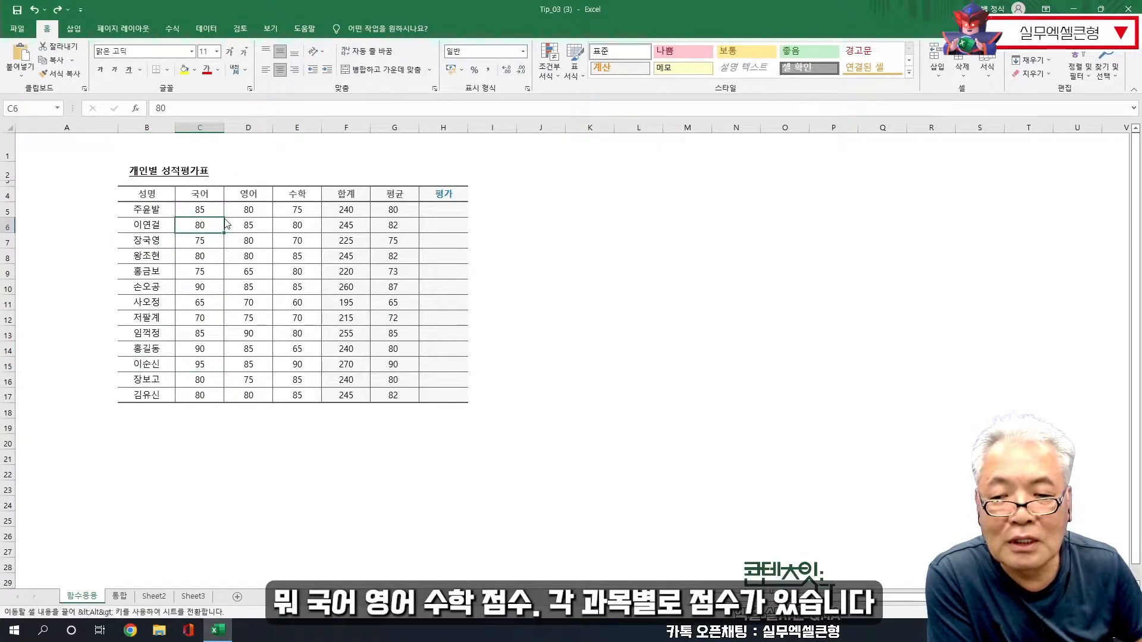
pyautogui.click(283, 227)
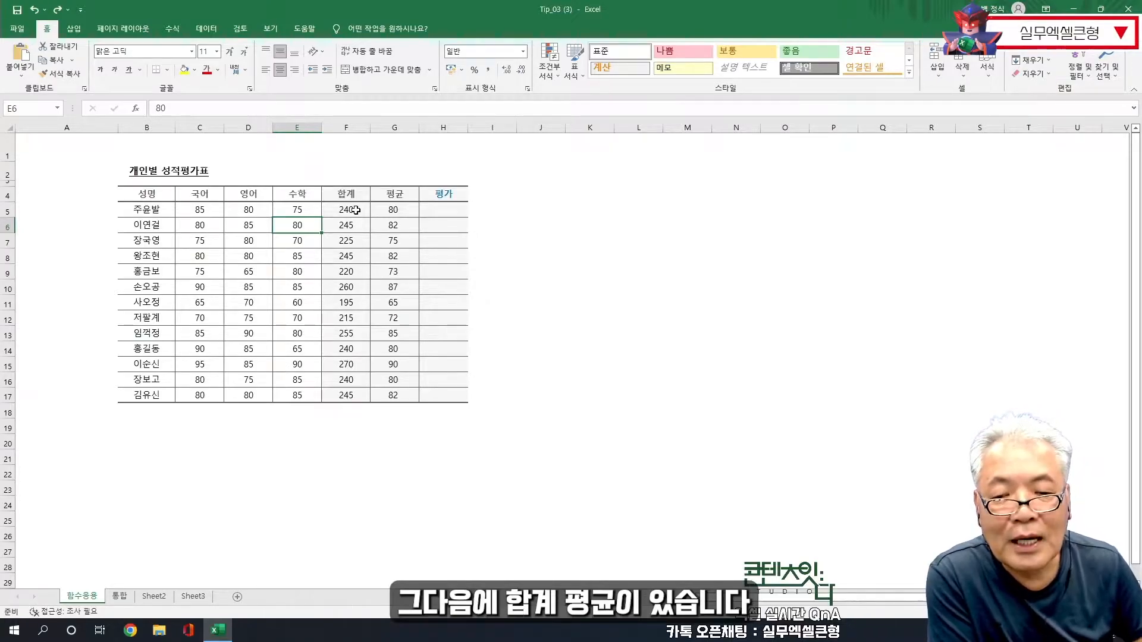
pyautogui.click(393, 215)
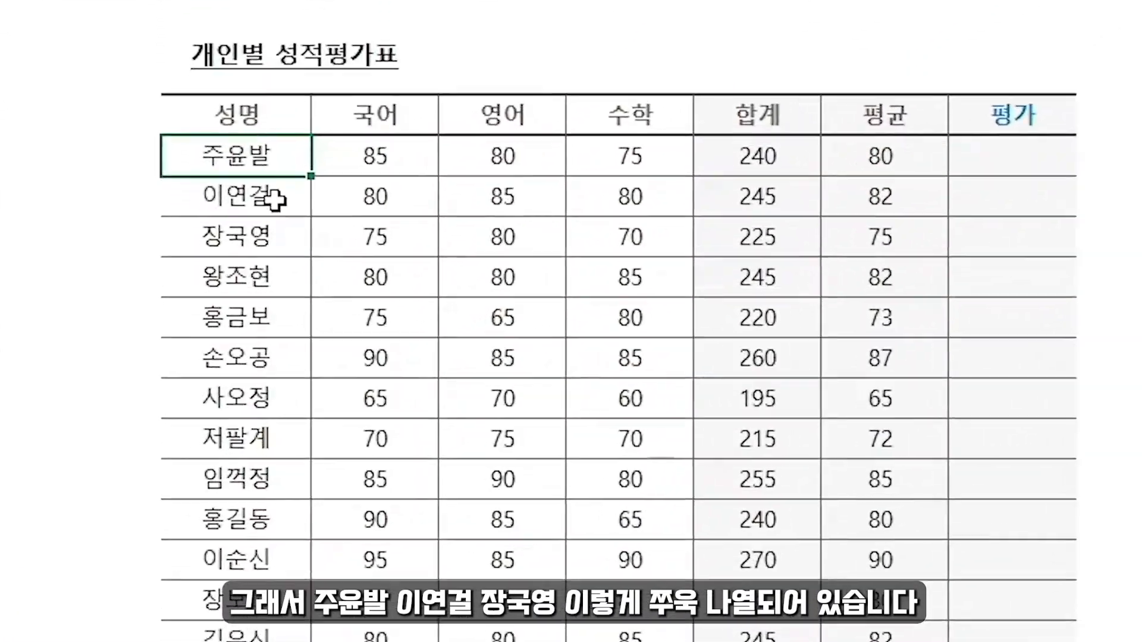
pyautogui.click(211, 314)
pyautogui.click(263, 229)
pyautogui.click(264, 265)
pyautogui.click(247, 351)
pyautogui.click(242, 437)
pyautogui.click(242, 481)
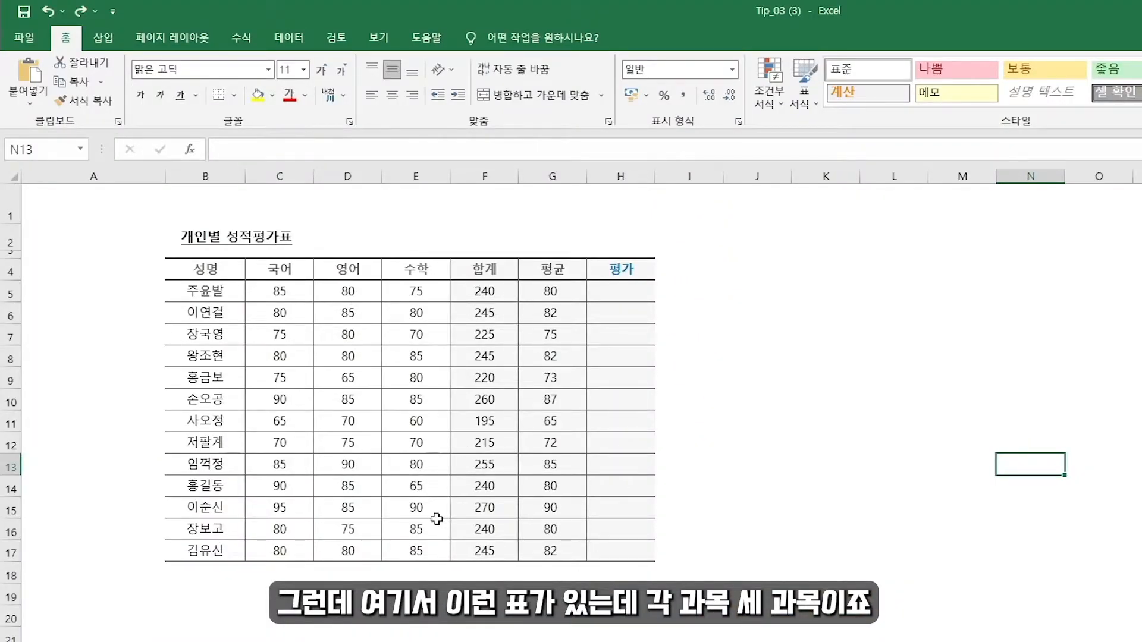
# Examine the first student's 국어, 영어 and 수학 scores and the empty 평가 cell in row 5.
pyautogui.click(279, 291)
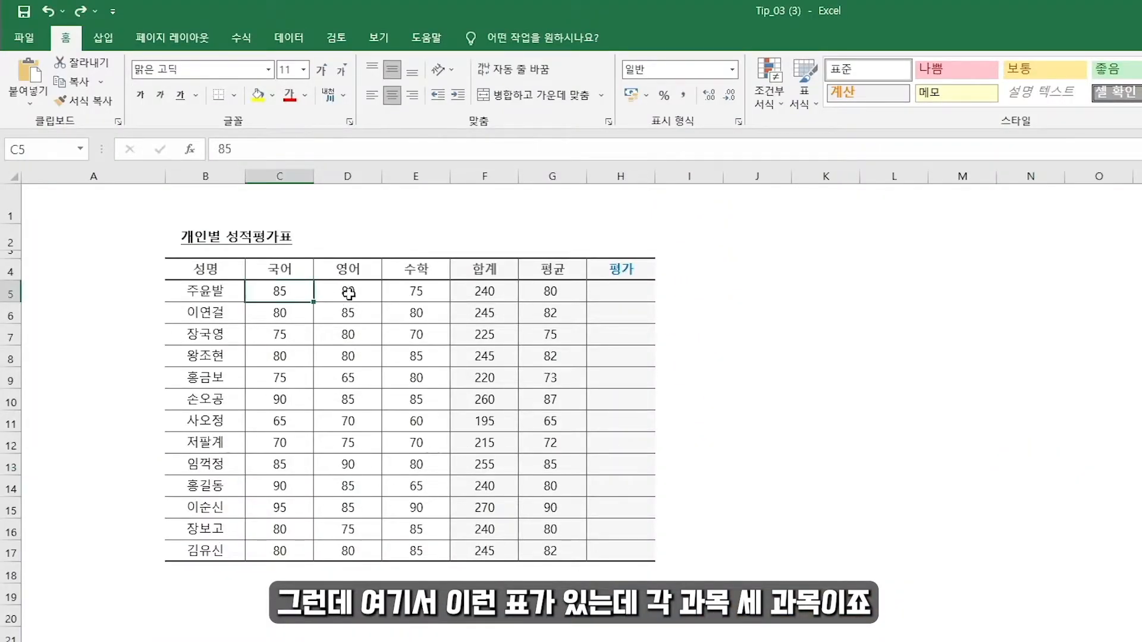
pyautogui.click(348, 293)
pyautogui.click(271, 296)
pyautogui.click(350, 292)
pyautogui.click(404, 296)
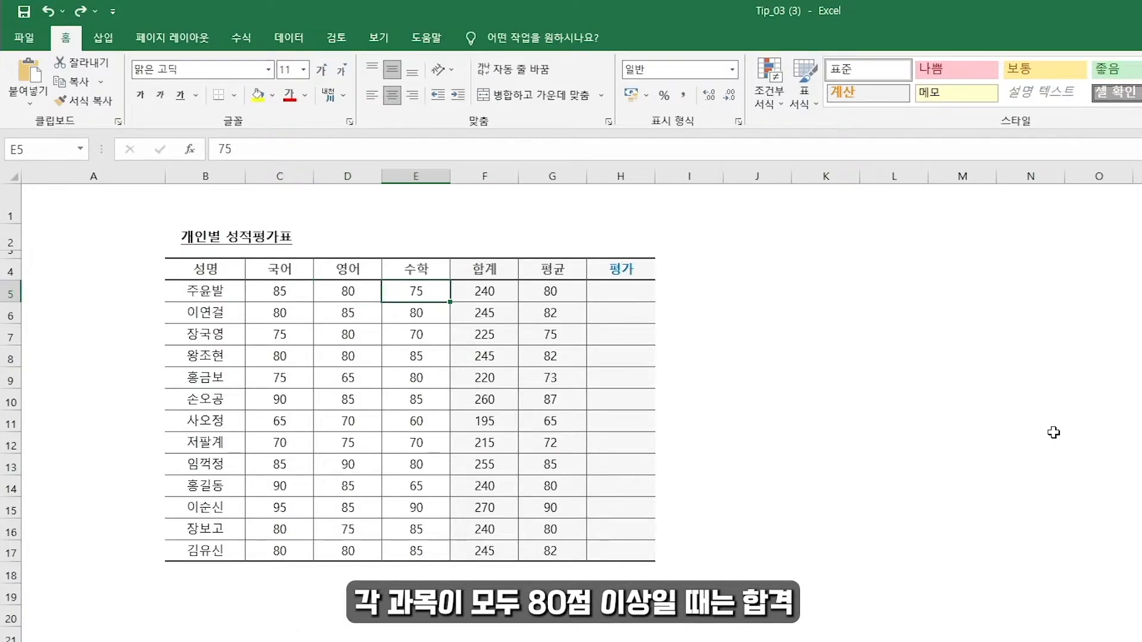
pyautogui.click(623, 294)
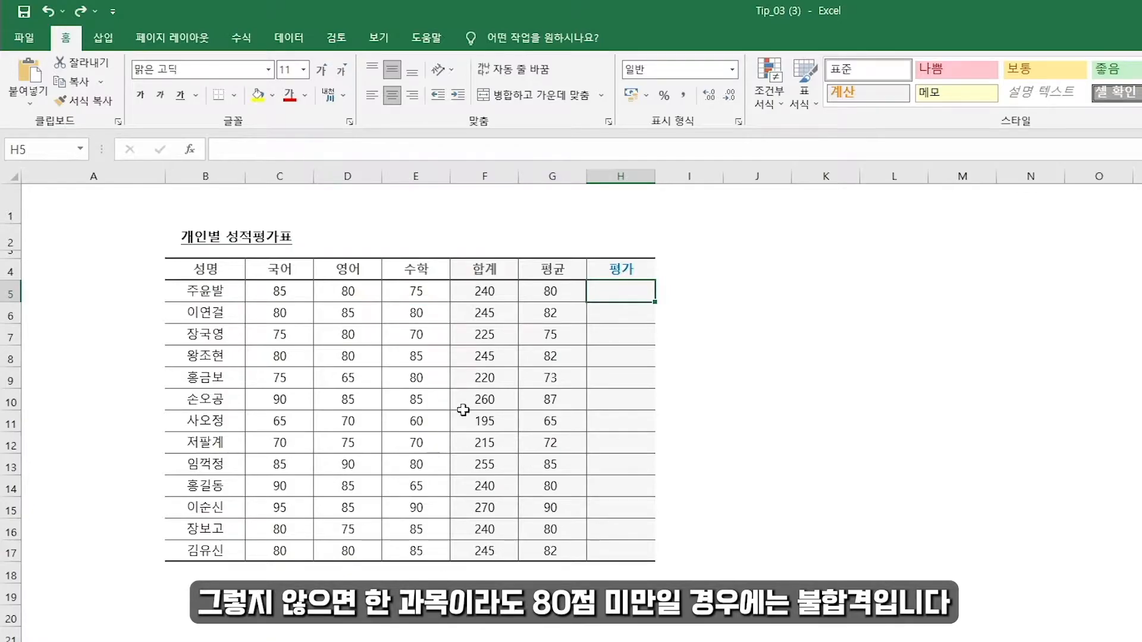
pyautogui.click(272, 294)
pyautogui.click(343, 292)
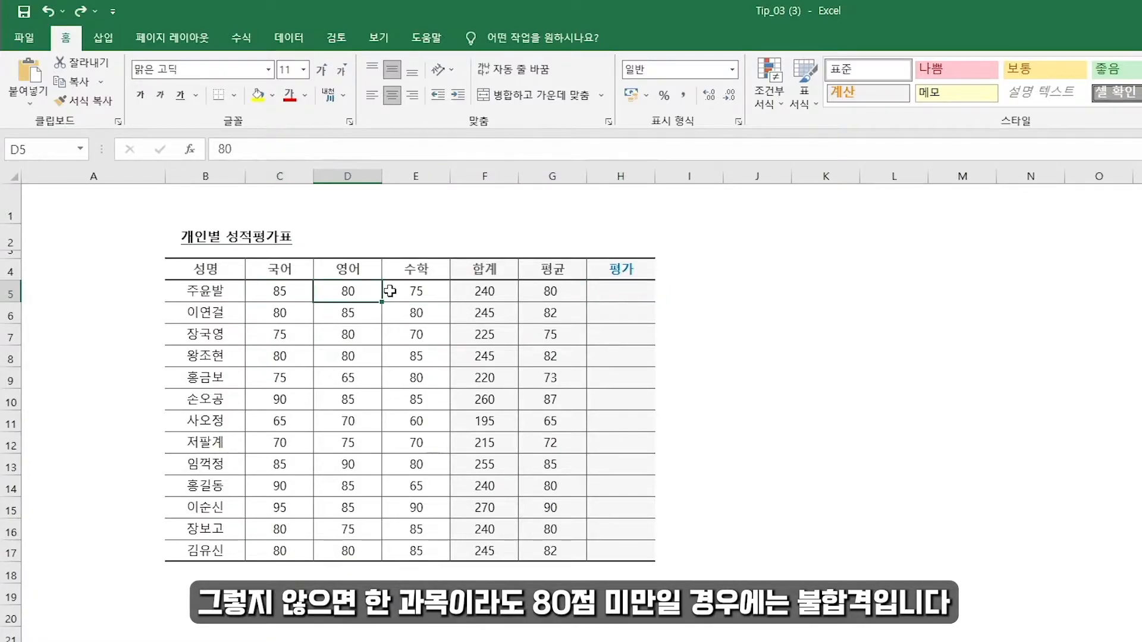
pyautogui.click(389, 290)
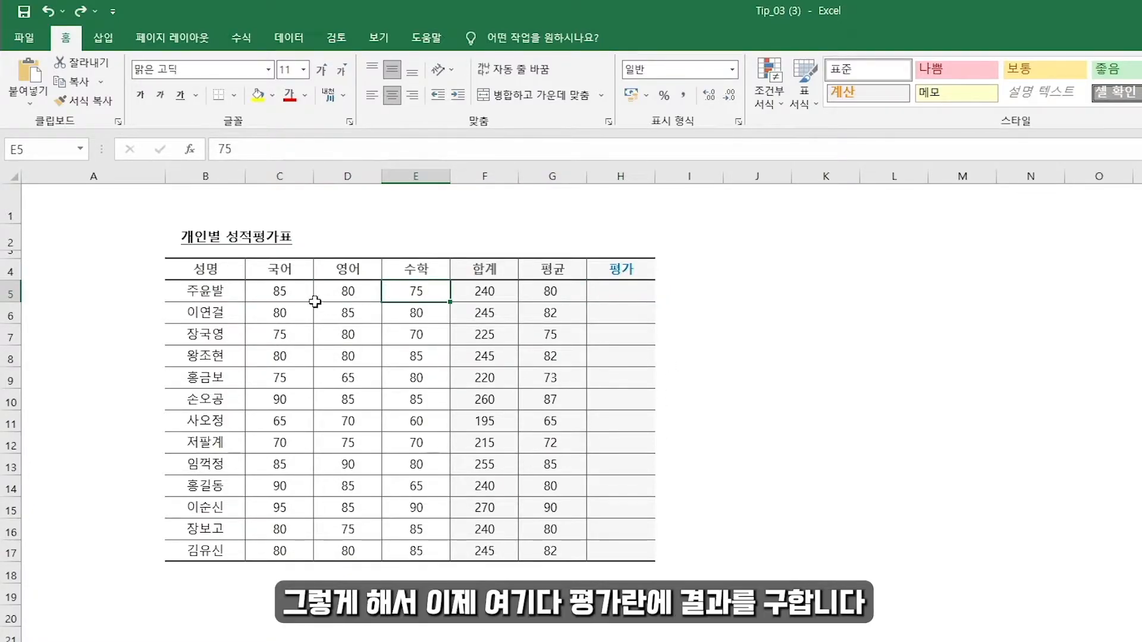
# Begin an IF formula in H5 whose AND condition requires C5>=80, D5>=80 and E5>=80.
pyautogui.click(619, 292)
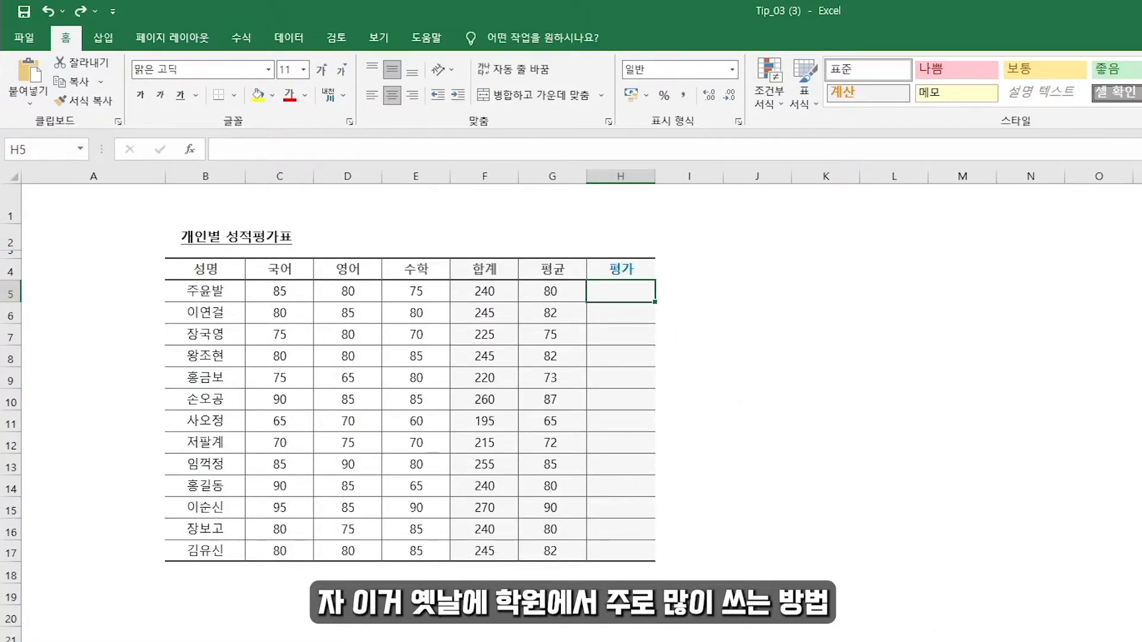
pyautogui.write('=')
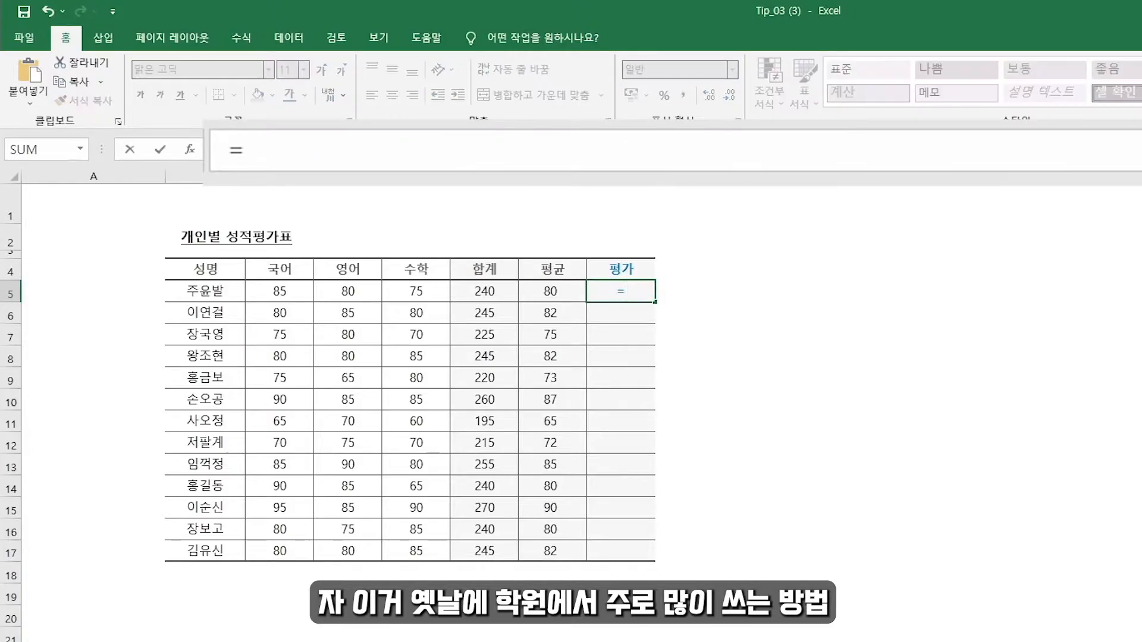
pyautogui.write('if')
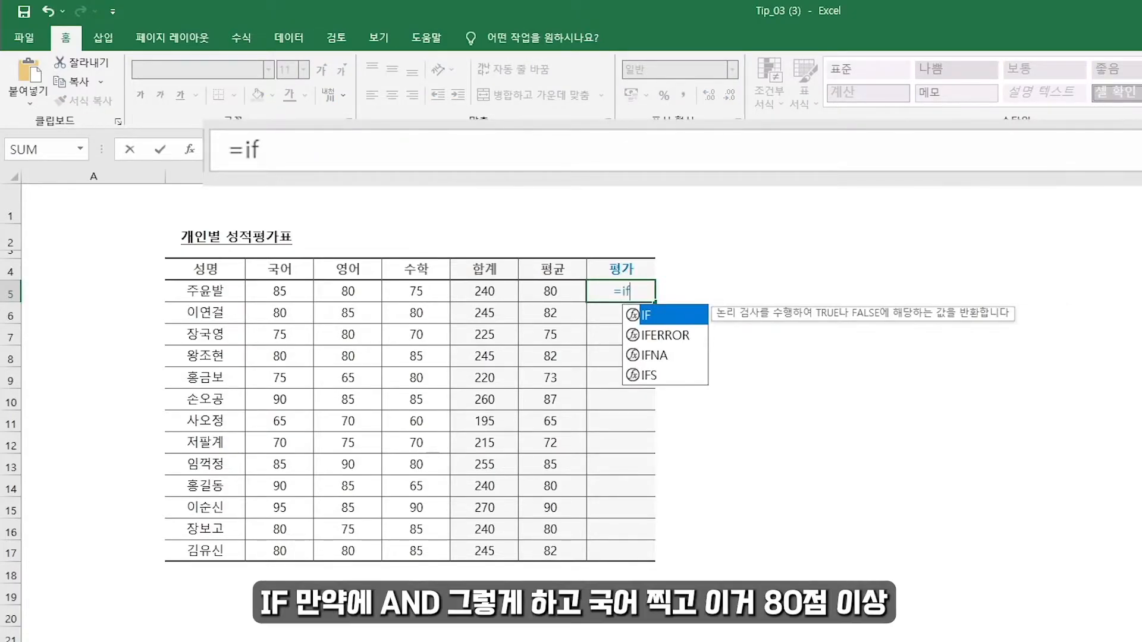
pyautogui.write('(and(')
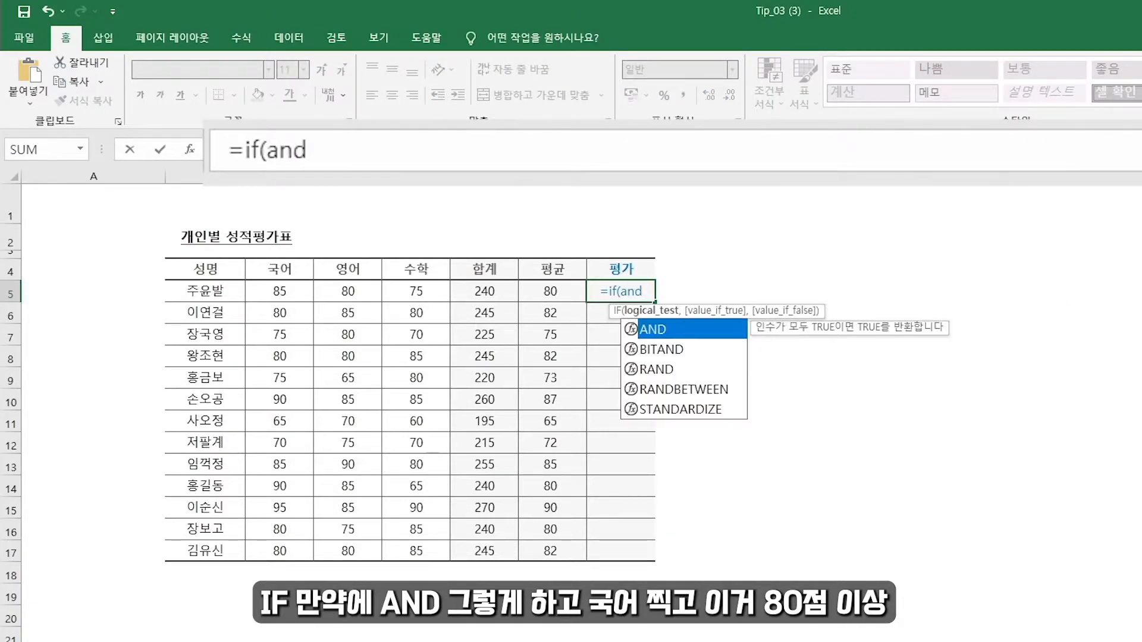
pyautogui.click(293, 294)
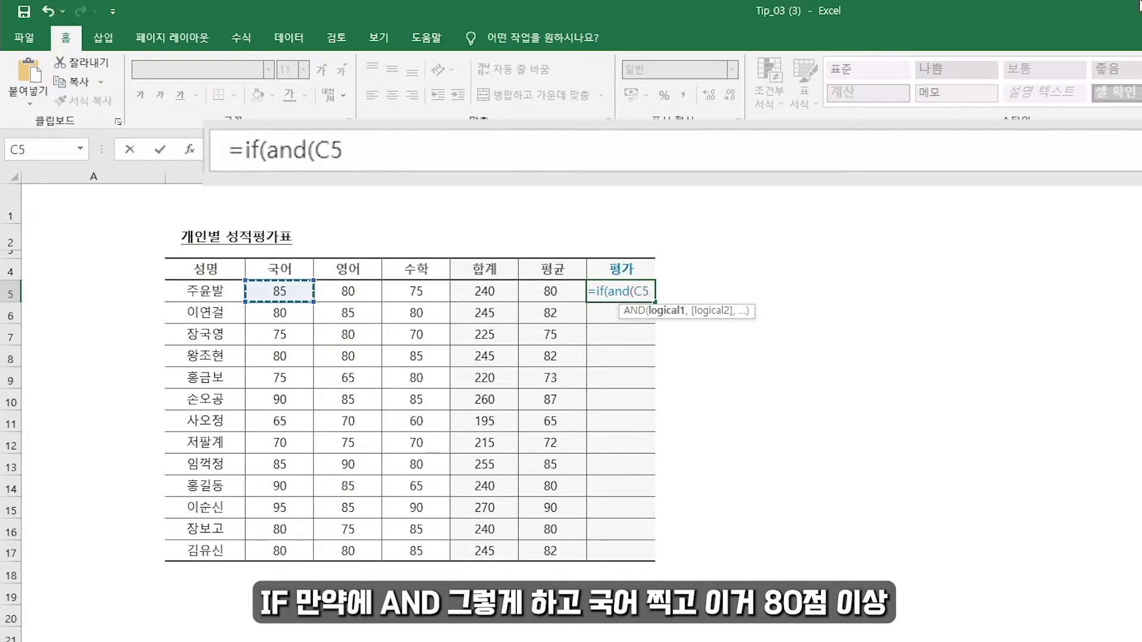
pyautogui.write('>=80,')
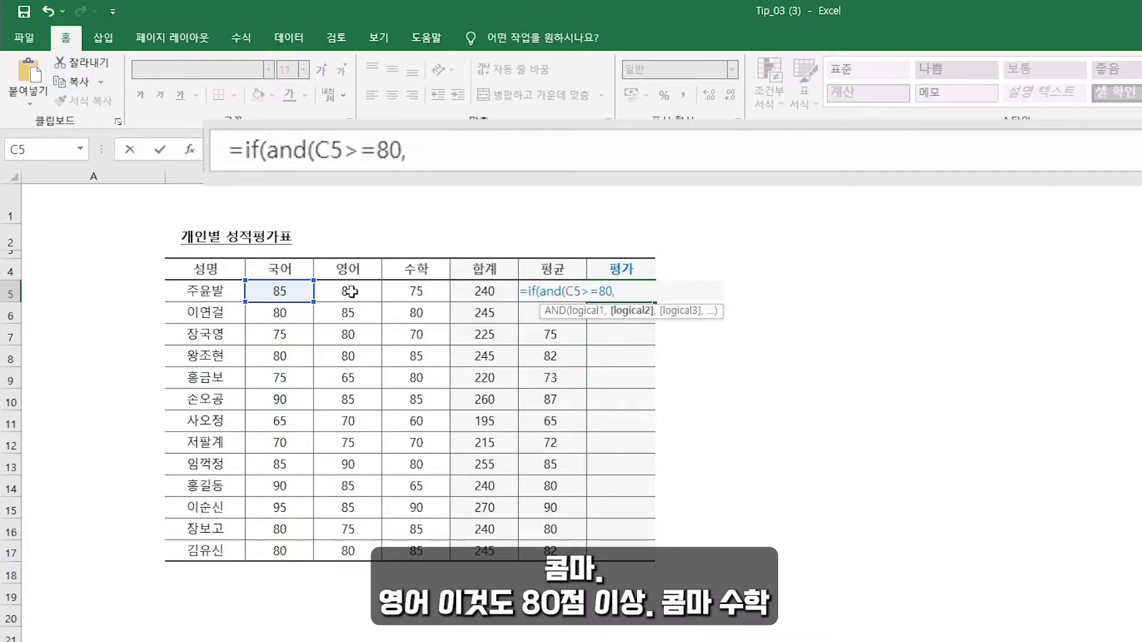
pyautogui.click(351, 291)
pyautogui.write('>=80,')
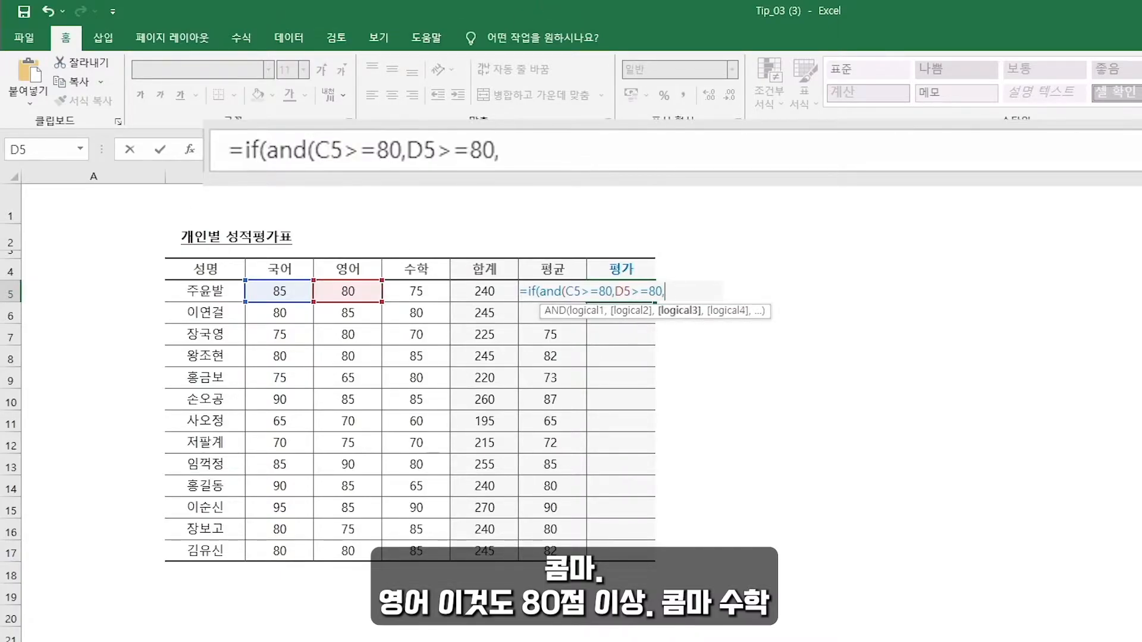
pyautogui.click(404, 291)
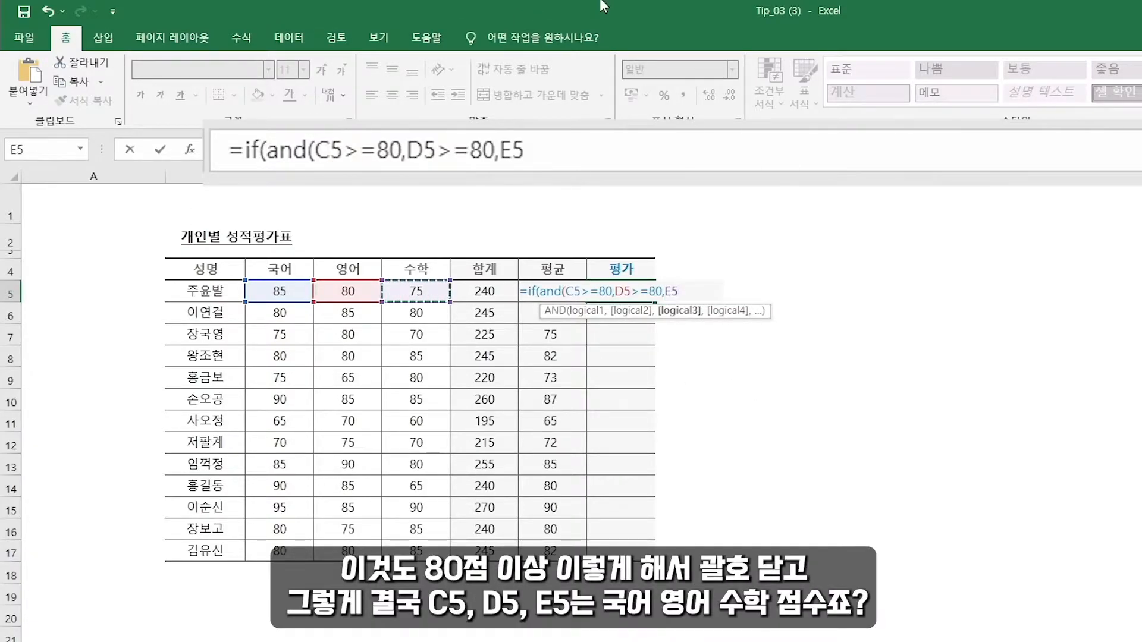
pyautogui.write('>=80)')
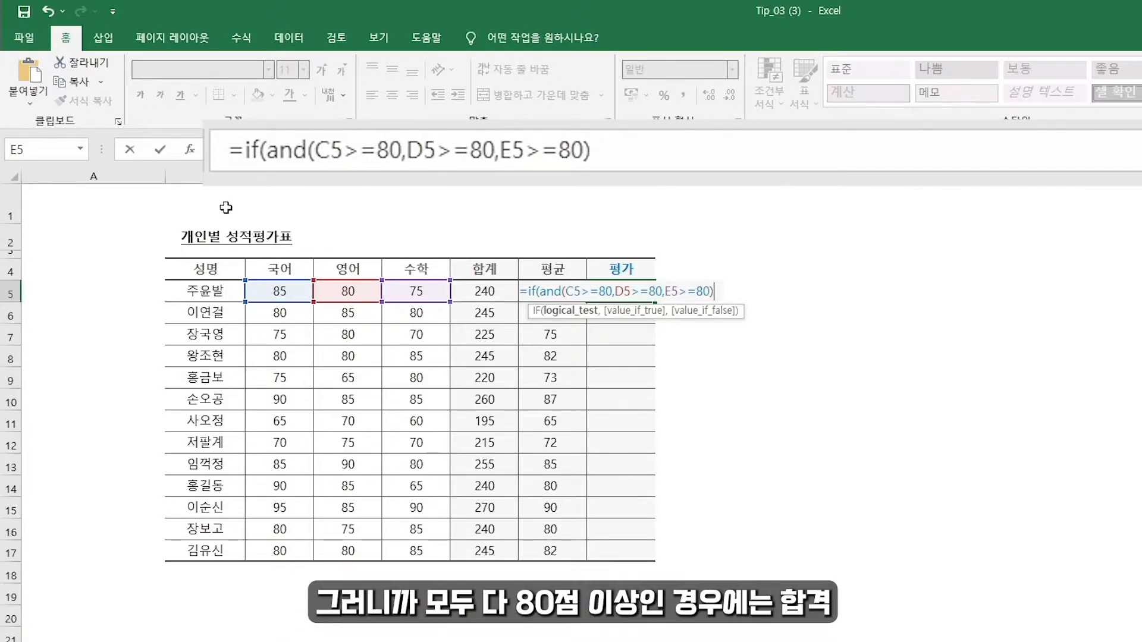
# Complete the H5 formula so it returns "합격" when the condition is true and "불합격" otherwise.
pyautogui.click(618, 152)
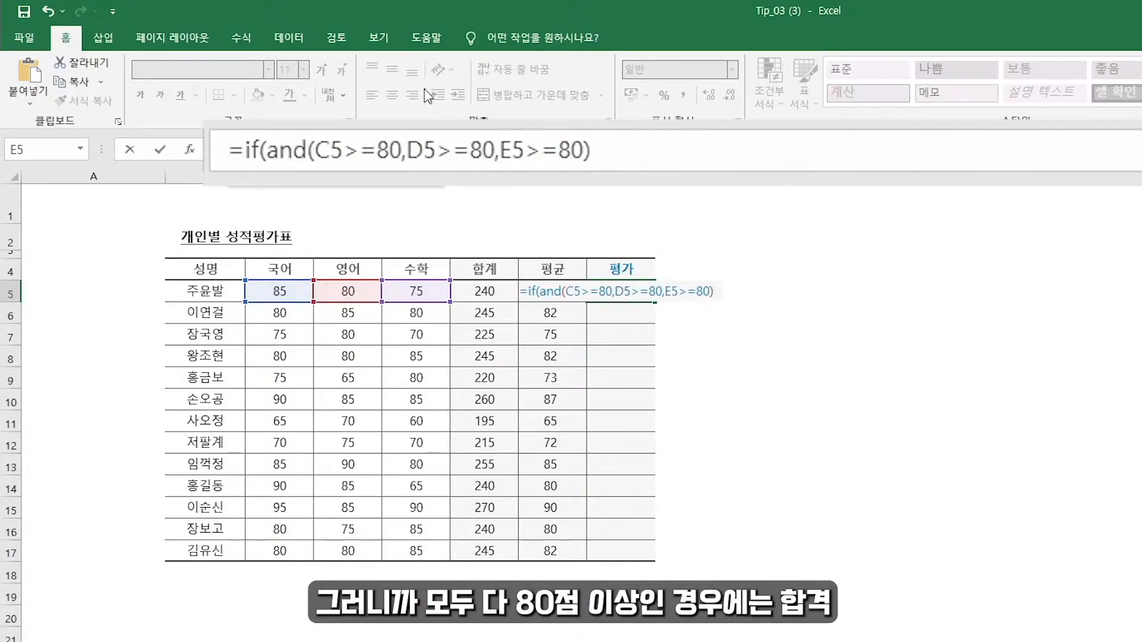
pyautogui.write(',"합격"')
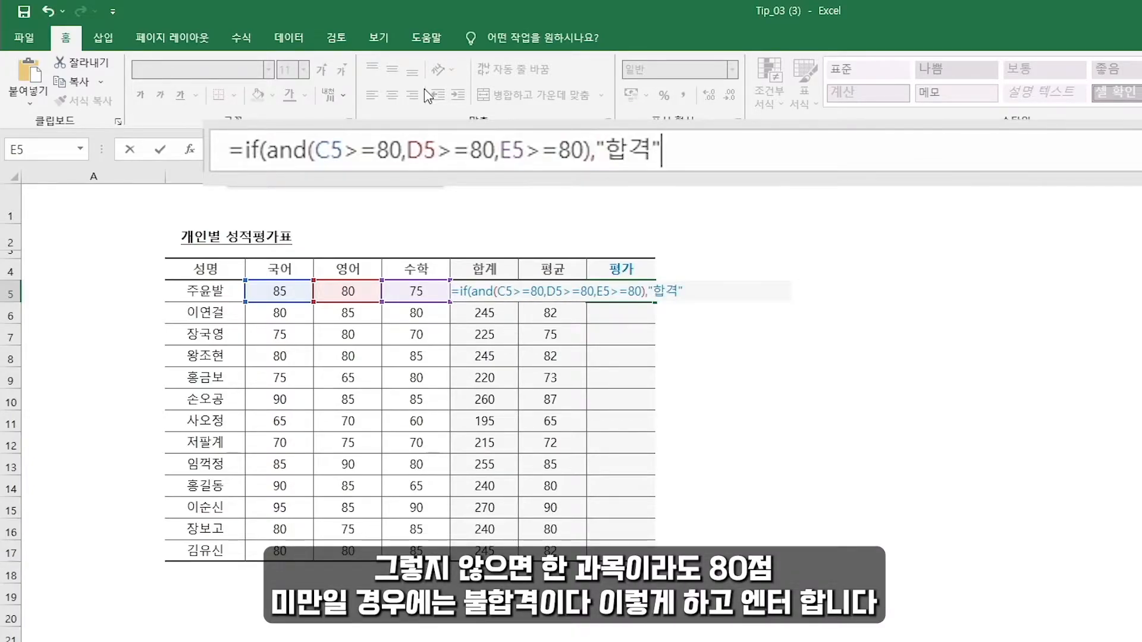
pyautogui.write(',"불합격")')
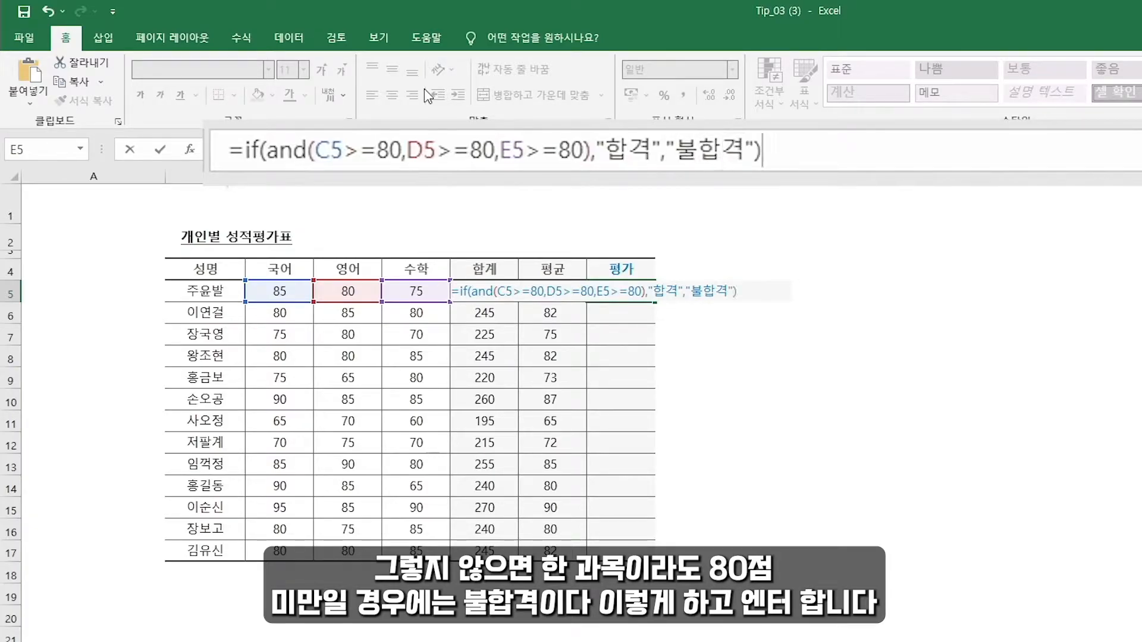
pyautogui.press('Return')
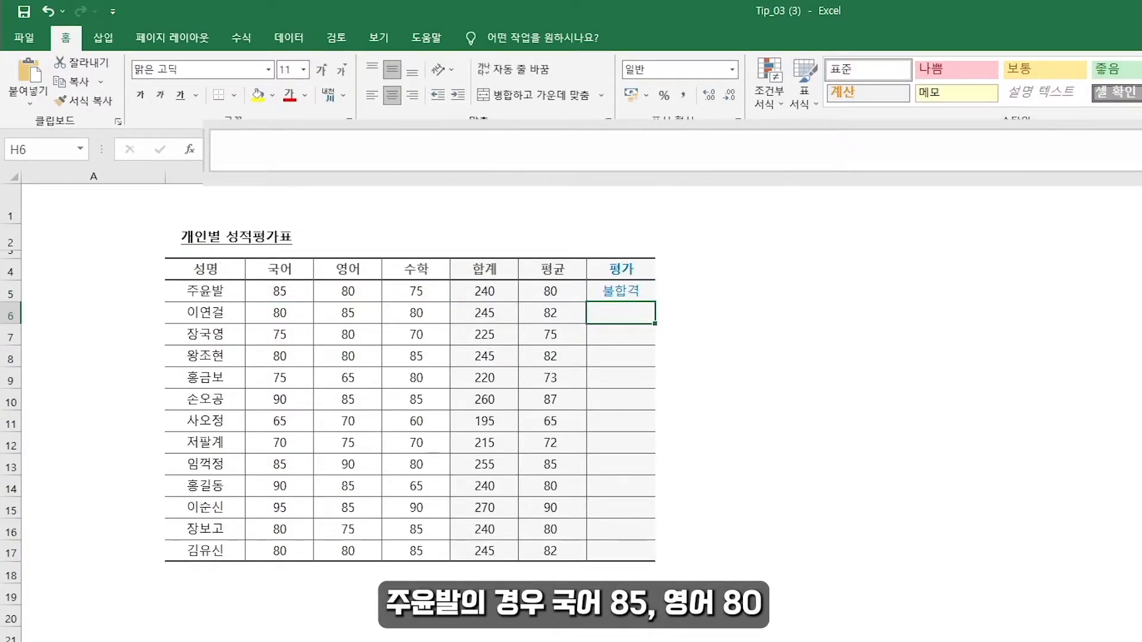
# Check the 영어 and 수학 scores in row 5, and fill the H5 formula down the 평가 column to row 17.
pyautogui.click(340, 296)
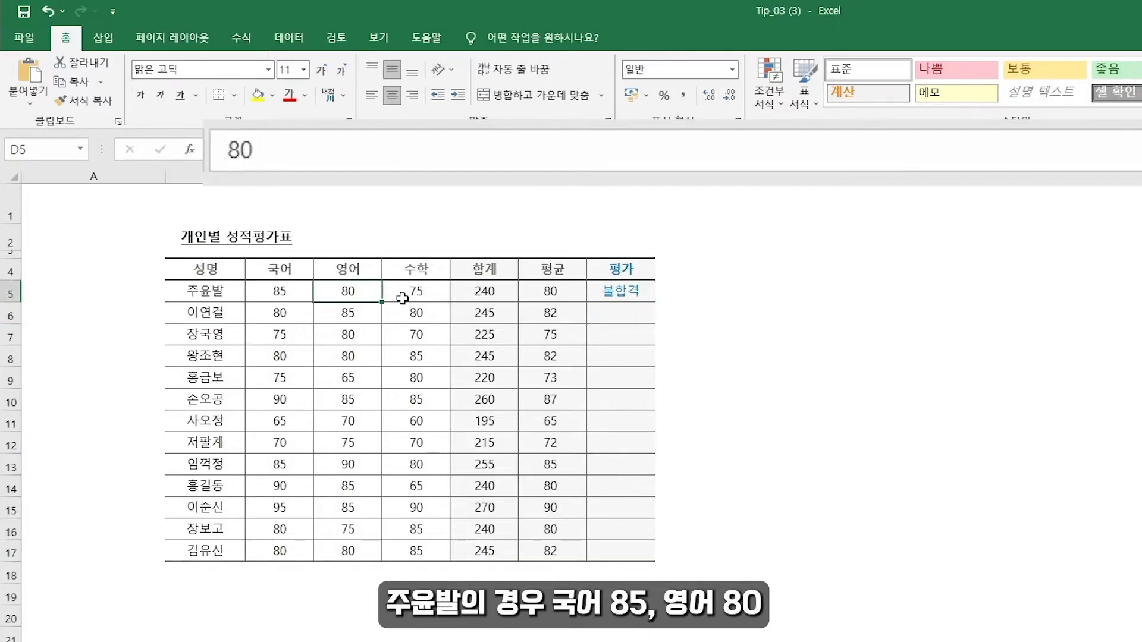
pyautogui.click(412, 298)
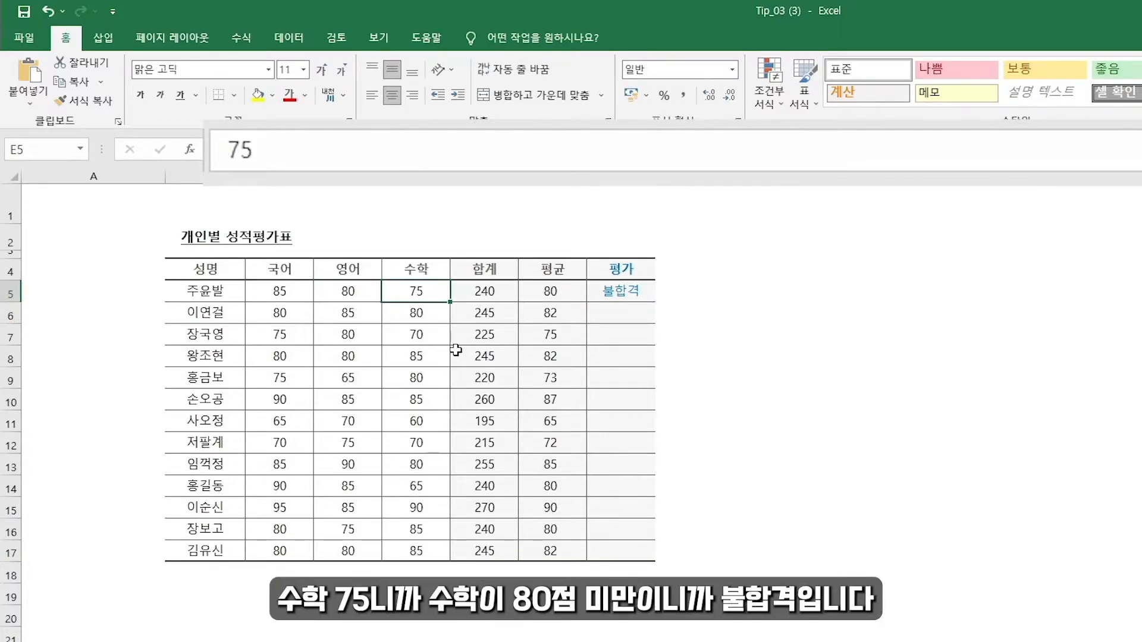
pyautogui.click(606, 294)
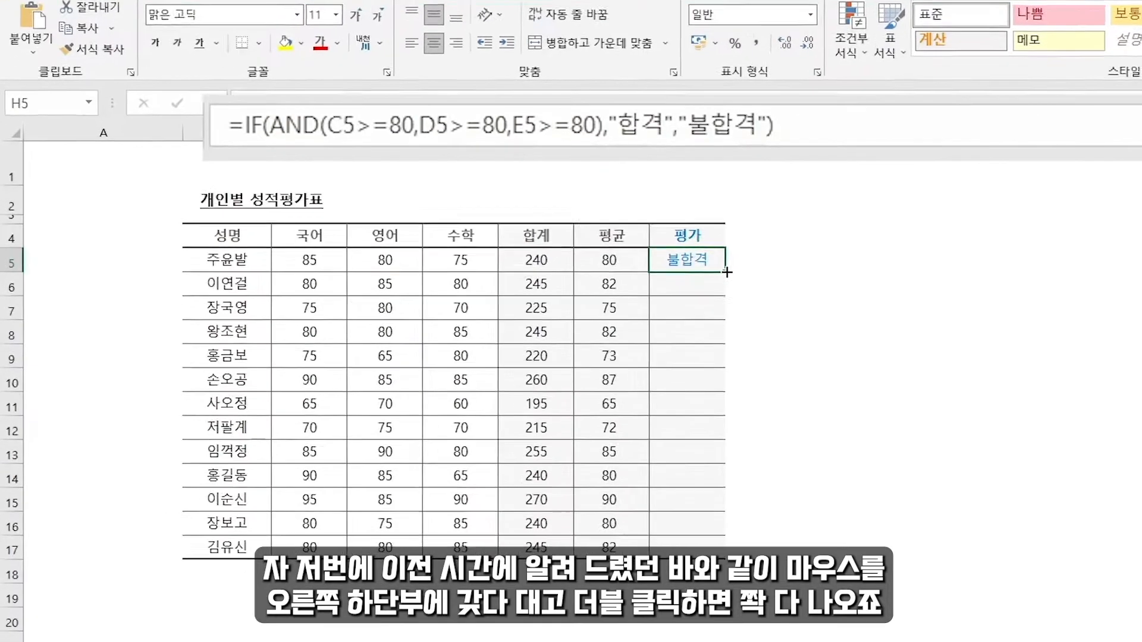
pyautogui.doubleClick(654, 303)
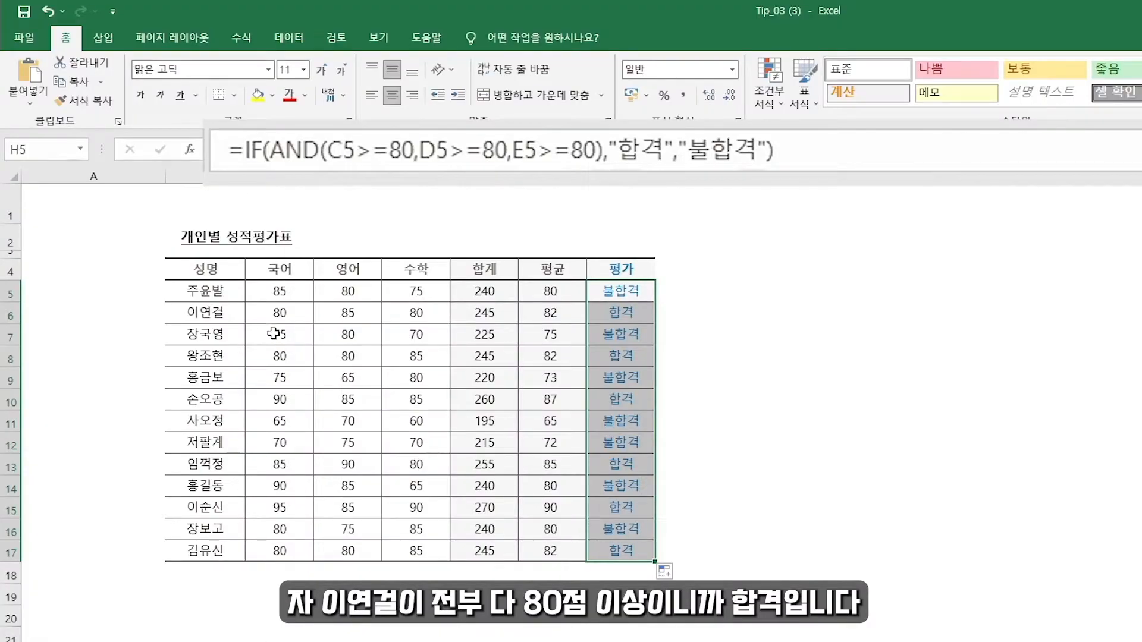
# Compare the subject scores in rows 6 to 8 with their 평가 results.
pyautogui.click(276, 315)
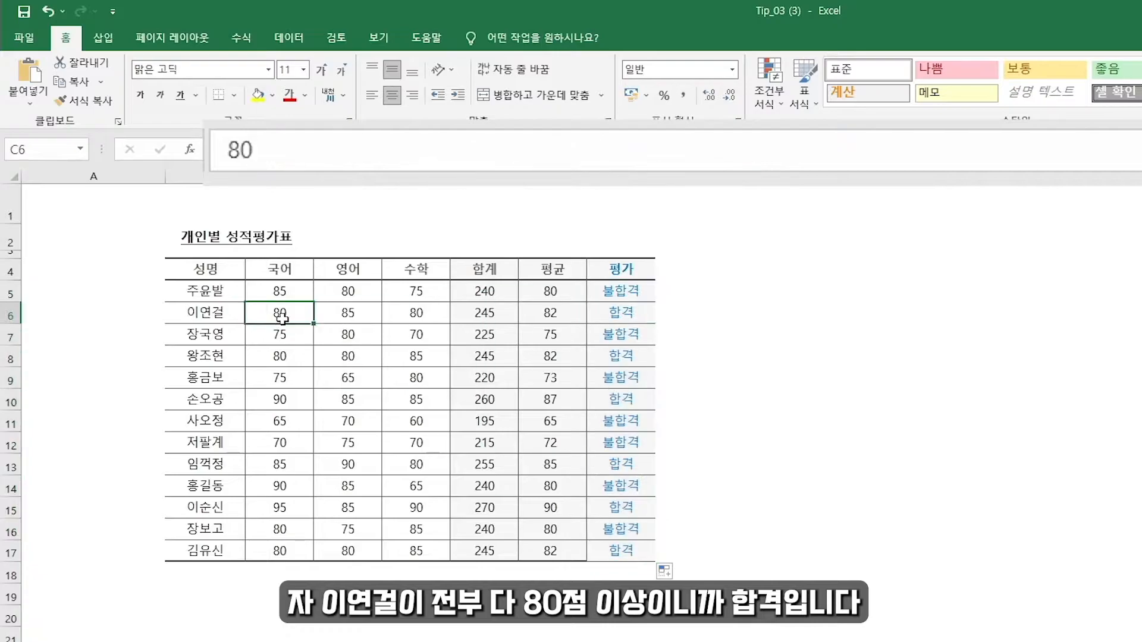
pyautogui.click(346, 316)
pyautogui.click(421, 317)
pyautogui.click(619, 314)
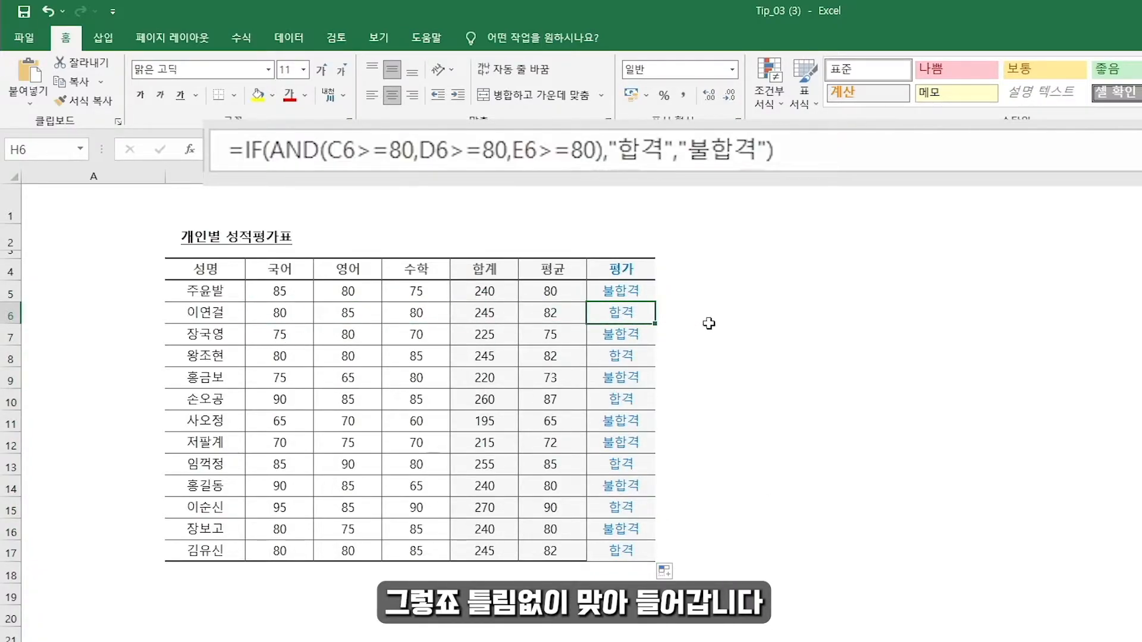
pyautogui.click(277, 333)
pyautogui.click(623, 335)
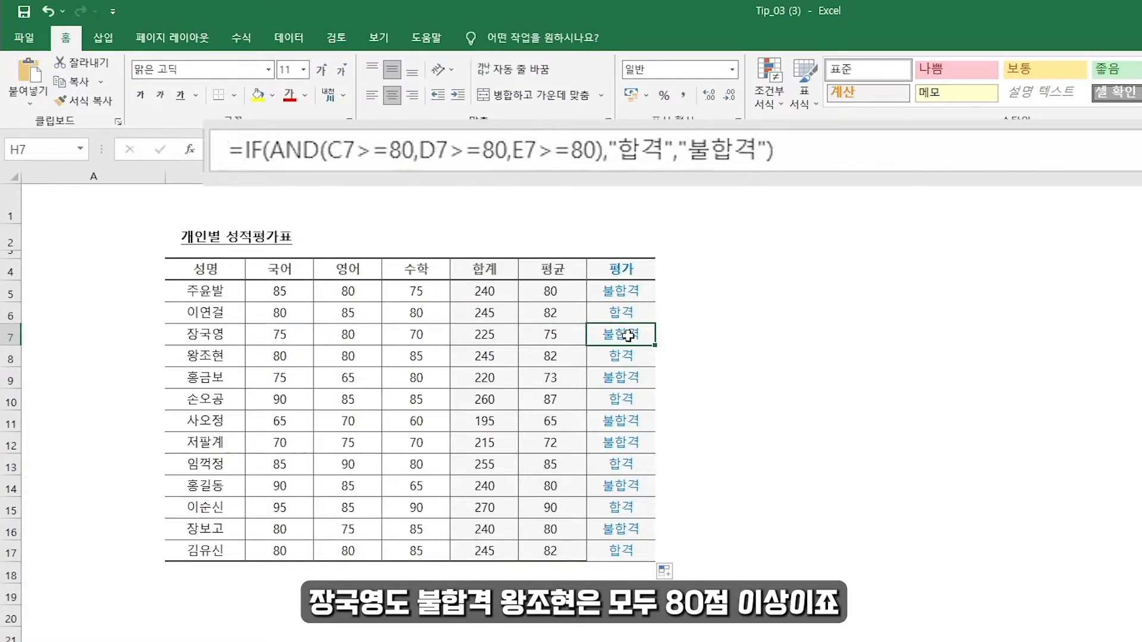
pyautogui.click(275, 358)
pyautogui.moveTo(281, 355); pyautogui.dragTo(450, 357)
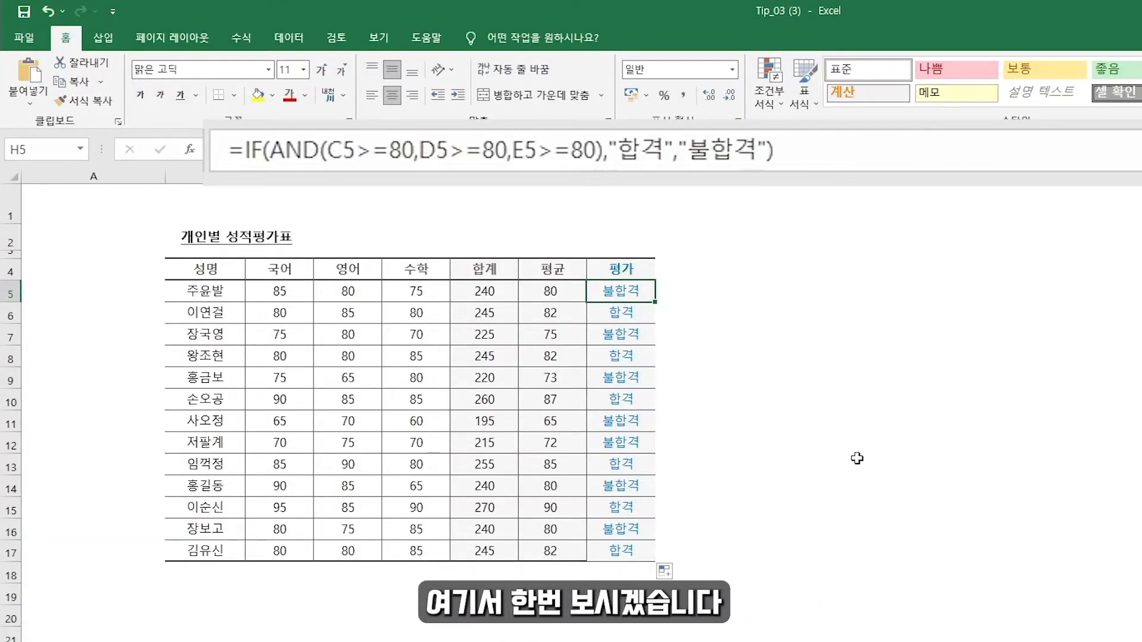
# Enter =IF(COUNTIF(C5:E5,">=80")=3,"합격","불합격") in I5 and fill it down to row 17.
pyautogui.click(717, 291)
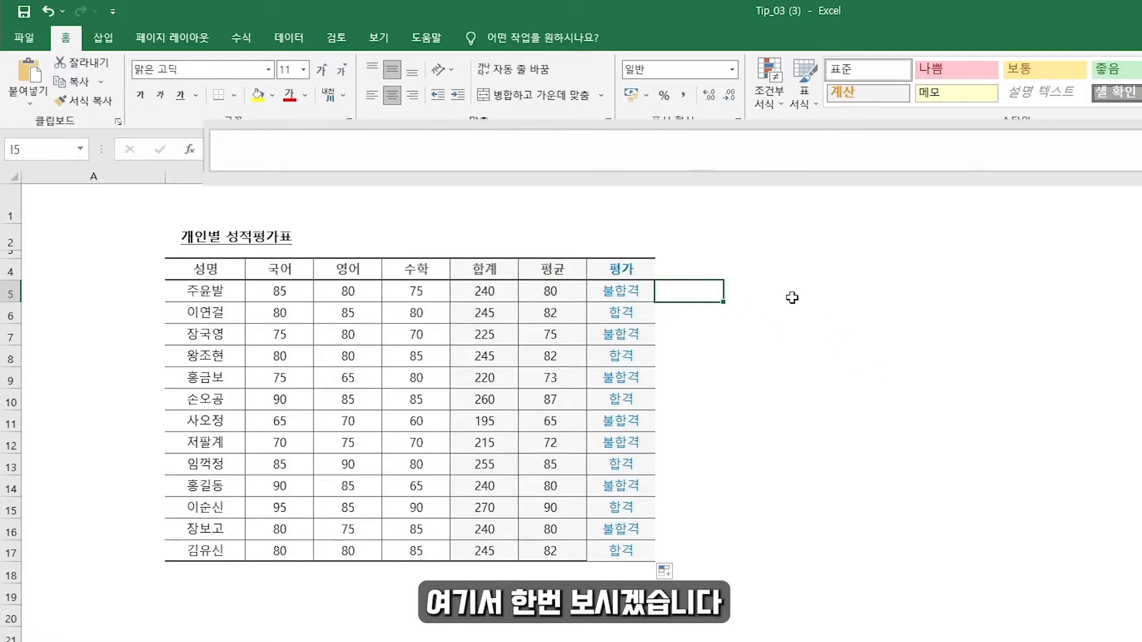
pyautogui.write('=if(countif(')
pyautogui.moveTo(280, 291); pyautogui.dragTo(416, 290)
pyautogui.write(',">=80")=3,"합격","불합격')
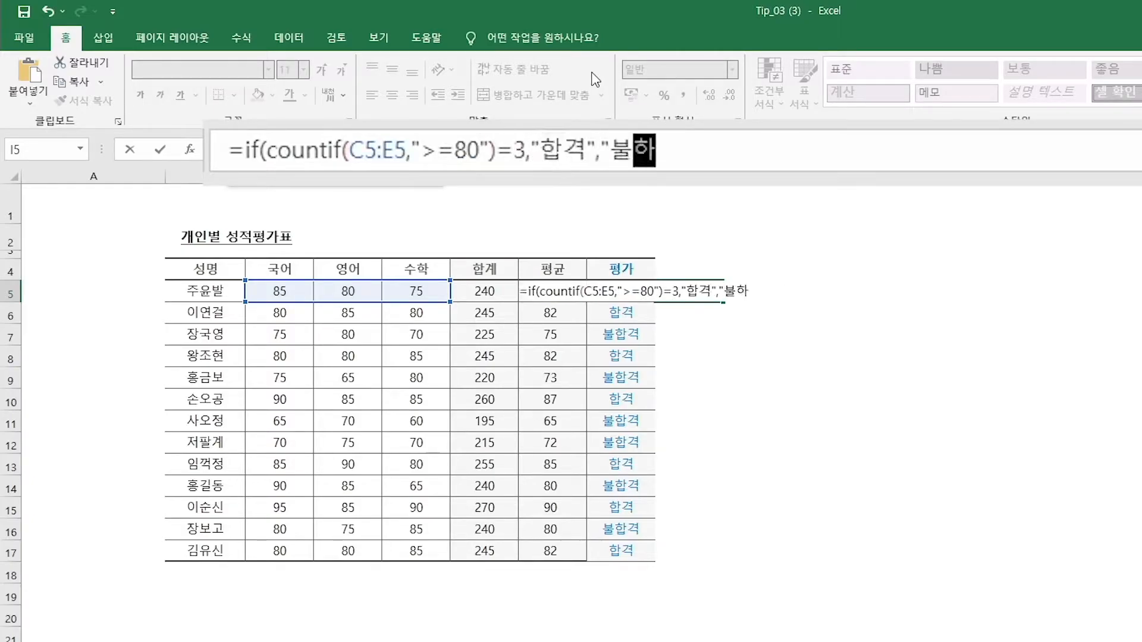
pyautogui.press('Return')
pyautogui.press('Up')
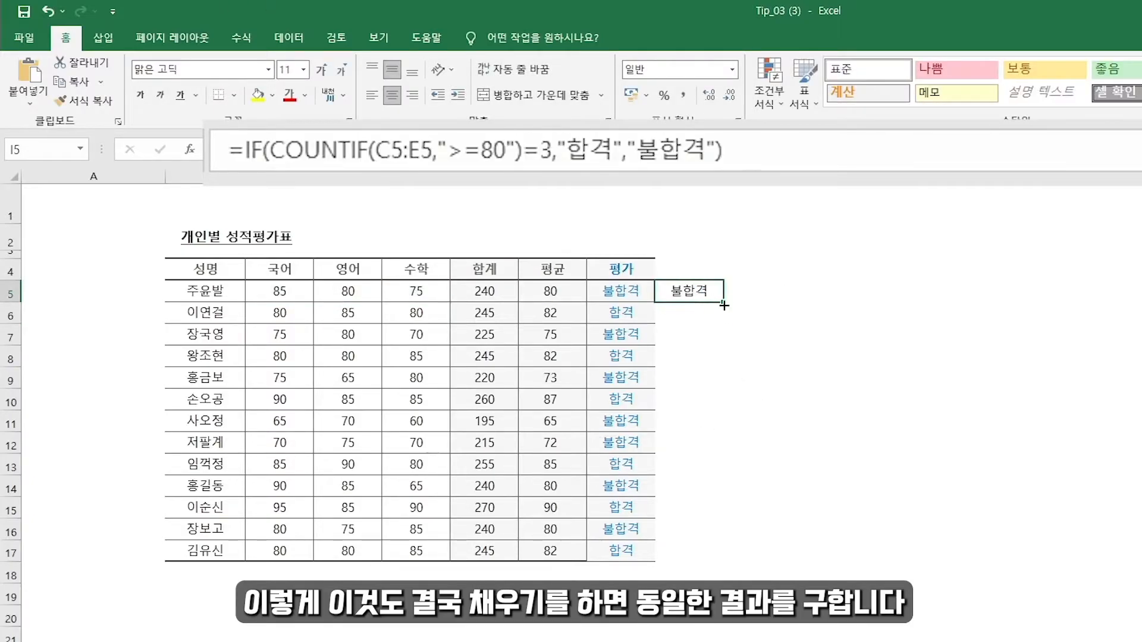
pyautogui.doubleClick(723, 304)
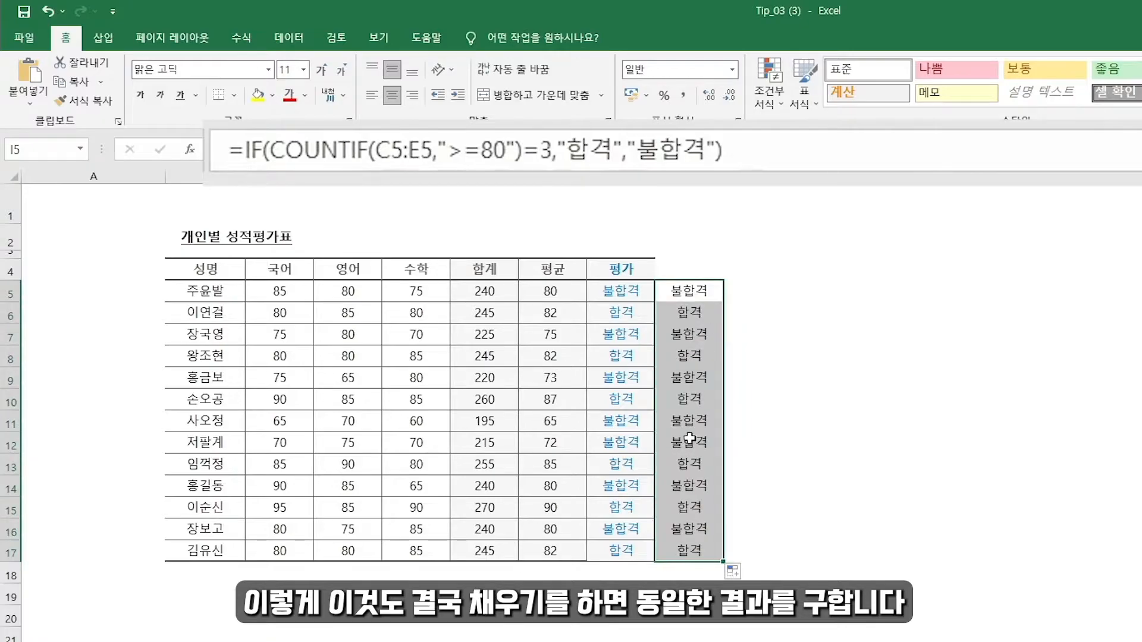
# Copy the COUNTIF(C5:E5,">=80") portion of the formula in I5.
pyautogui.click(706, 293)
pyautogui.click(272, 150)
pyautogui.moveTo(270, 150); pyautogui.dragTo(523, 168)
pyautogui.hotkey('ctrl', 'c')
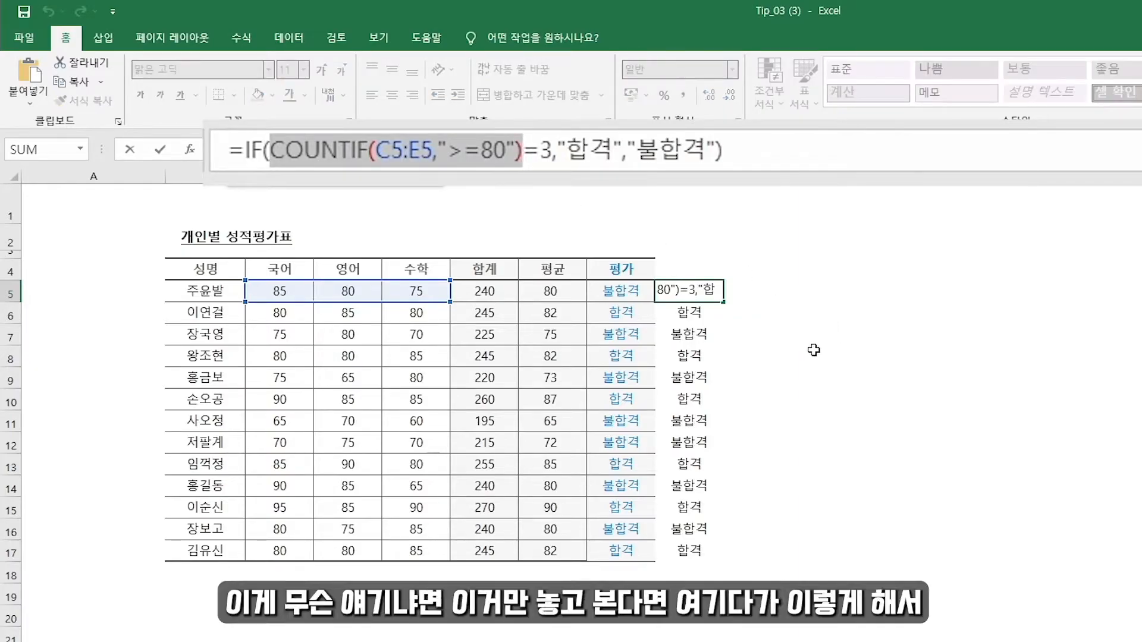
# Enter =COUNTIF(C5:E5,">=80") in J5 using the copied portion of the formula.
pyautogui.press('Escape')
pyautogui.click(785, 288)
pyautogui.write('=')
pyautogui.hotkey('ctrl', 'v')
pyautogui.press('Return')
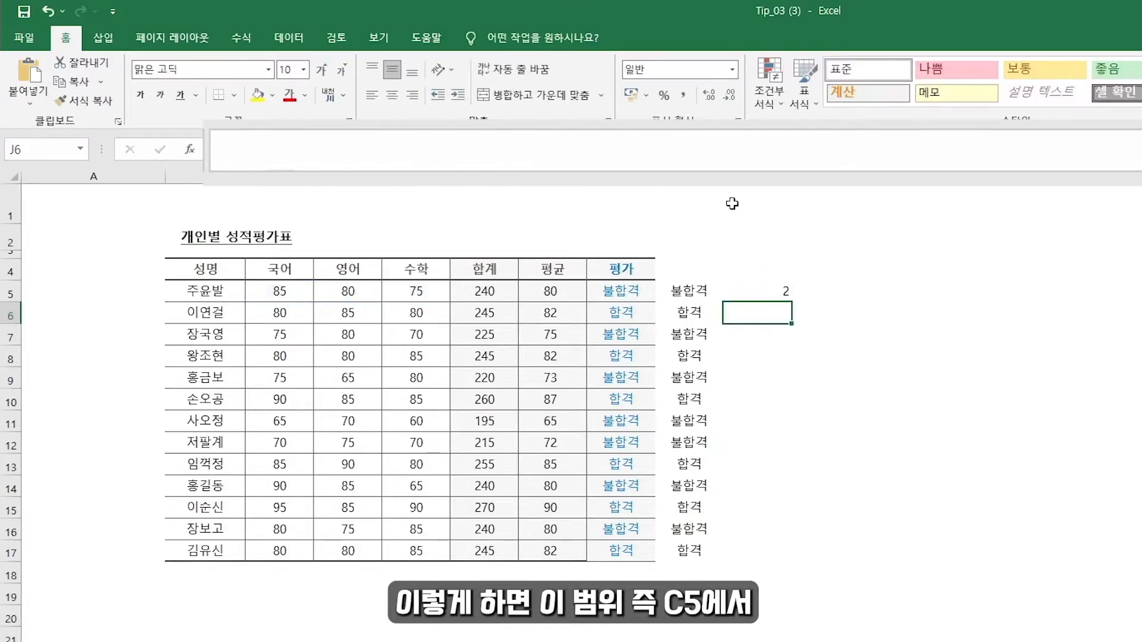
pyautogui.press('Up')
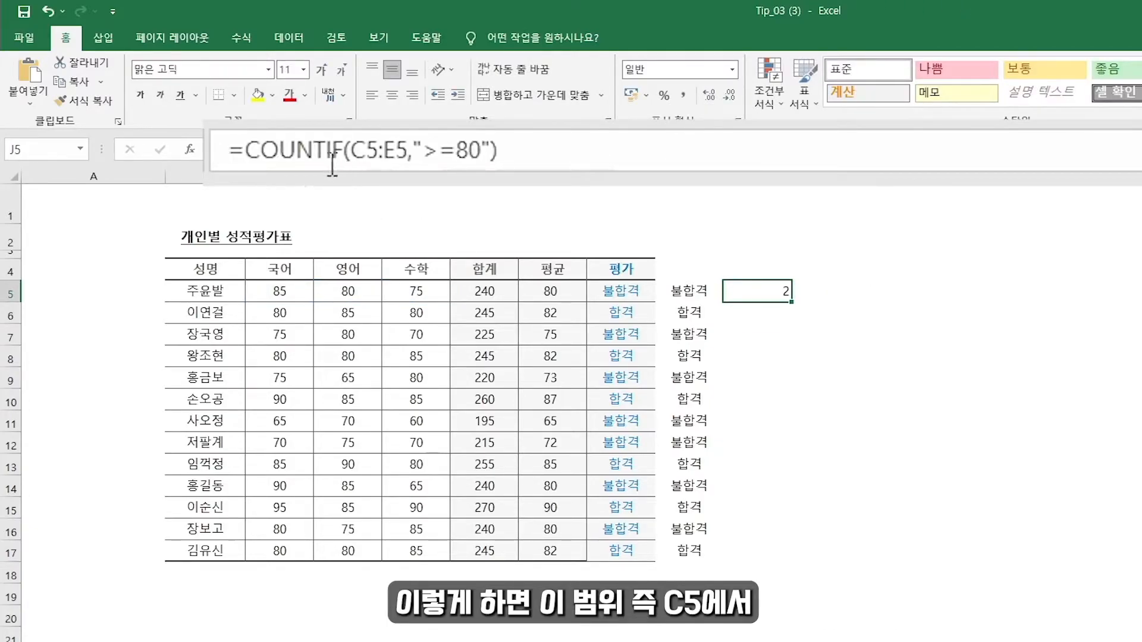
# Check the row 5 subject scores against the COUNTIF result, and fill the J5 formula down to J6.
pyautogui.moveTo(268, 295); pyautogui.dragTo(410, 291)
pyautogui.click(758, 286)
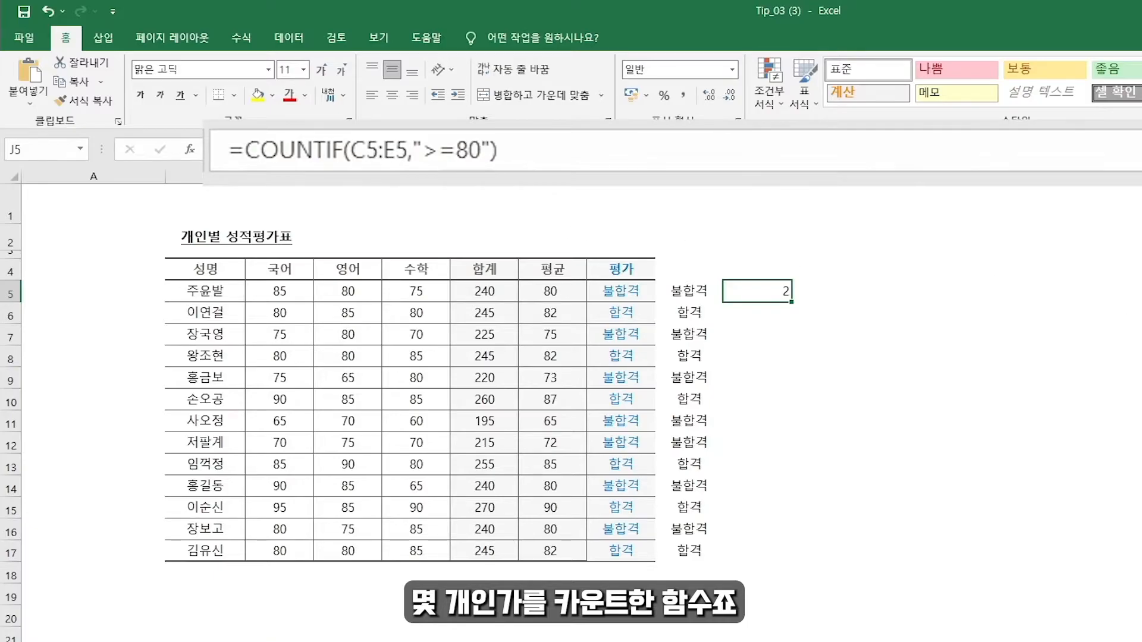
pyautogui.click(275, 287)
pyautogui.click(348, 290)
pyautogui.click(775, 291)
pyautogui.moveTo(792, 304); pyautogui.dragTo(792, 325)
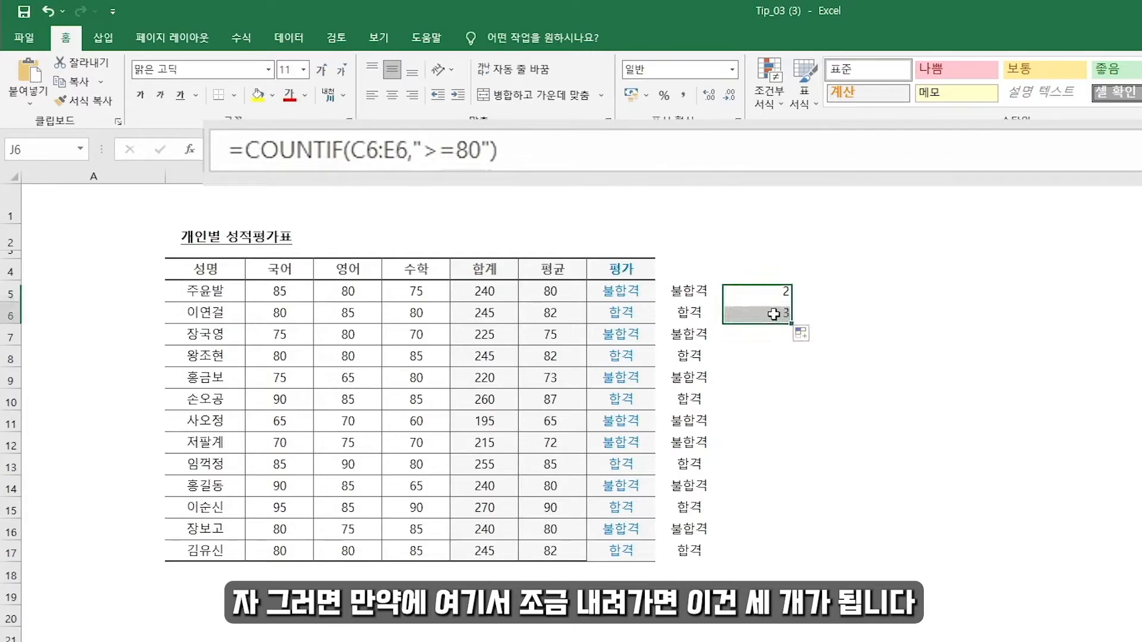
# Compare the 국어, 영어 and 수학 scores in row 6 with the COUNTIF result in J6.
pyautogui.click(288, 314)
pyautogui.click(351, 314)
pyautogui.click(412, 316)
pyautogui.click(764, 314)
pyautogui.click(778, 289)
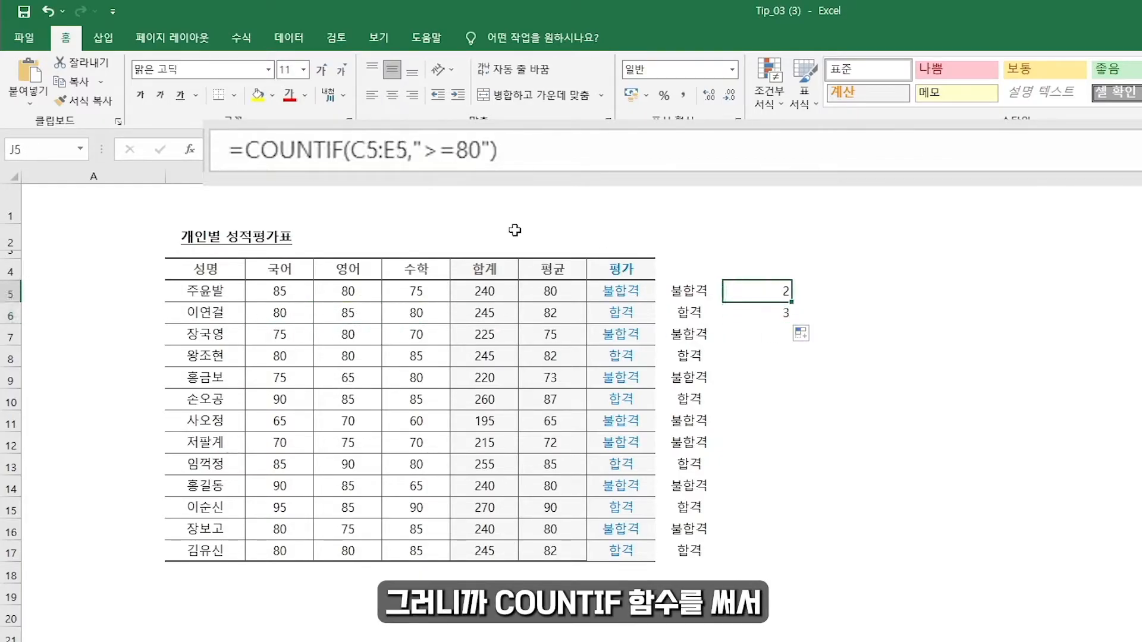
# Review the formulas in I5 and H5, and clear the trial COUNTIF results from J5 and J6.
pyautogui.click(665, 288)
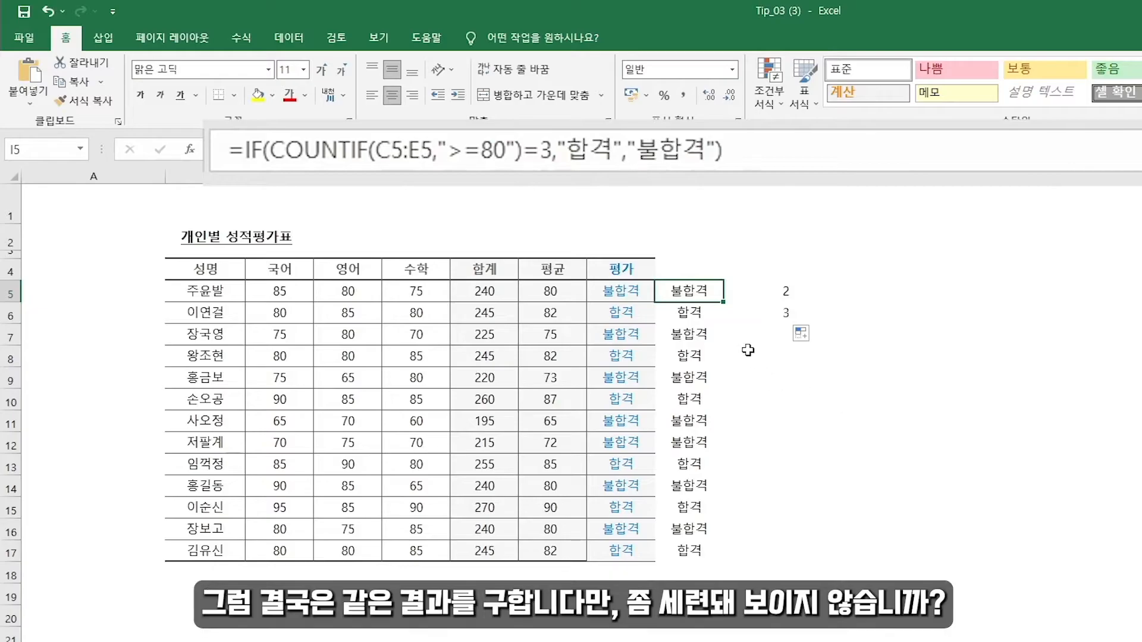
pyautogui.click(619, 292)
pyautogui.click(687, 293)
pyautogui.moveTo(783, 291); pyautogui.dragTo(824, 334)
pyautogui.press('Delete')
# Enter =MIN(C5:E5) in J5 to find the lowest of the three subject scores.
pyautogui.click(752, 295)
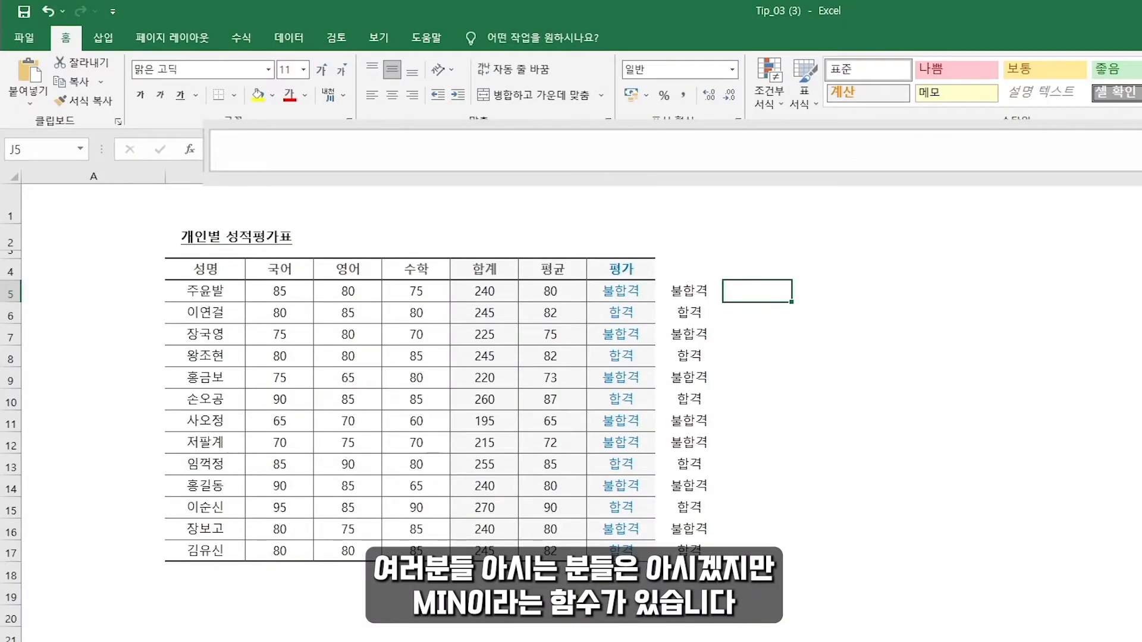
pyautogui.write('=min(')
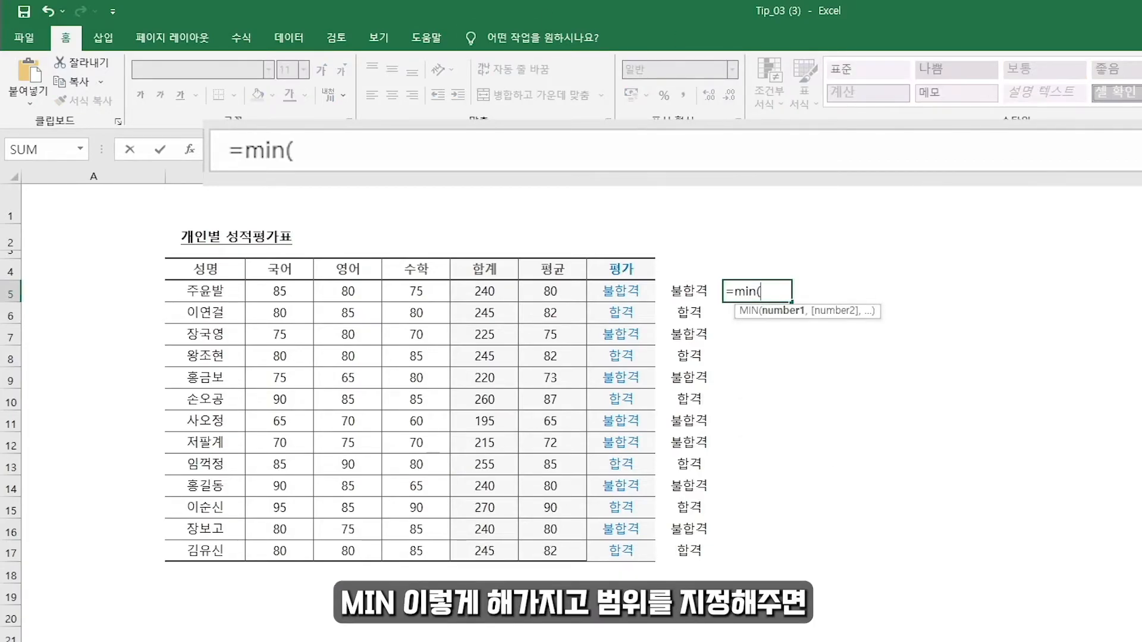
pyautogui.moveTo(276, 291); pyautogui.dragTo(420, 293)
pyautogui.press('Return')
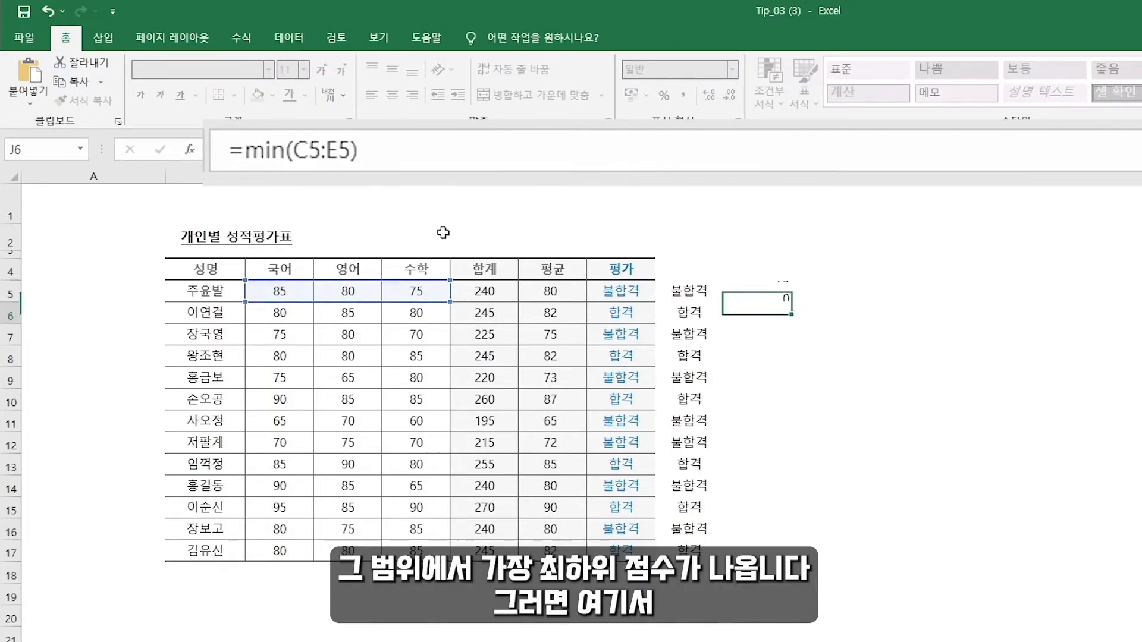
pyautogui.click(762, 297)
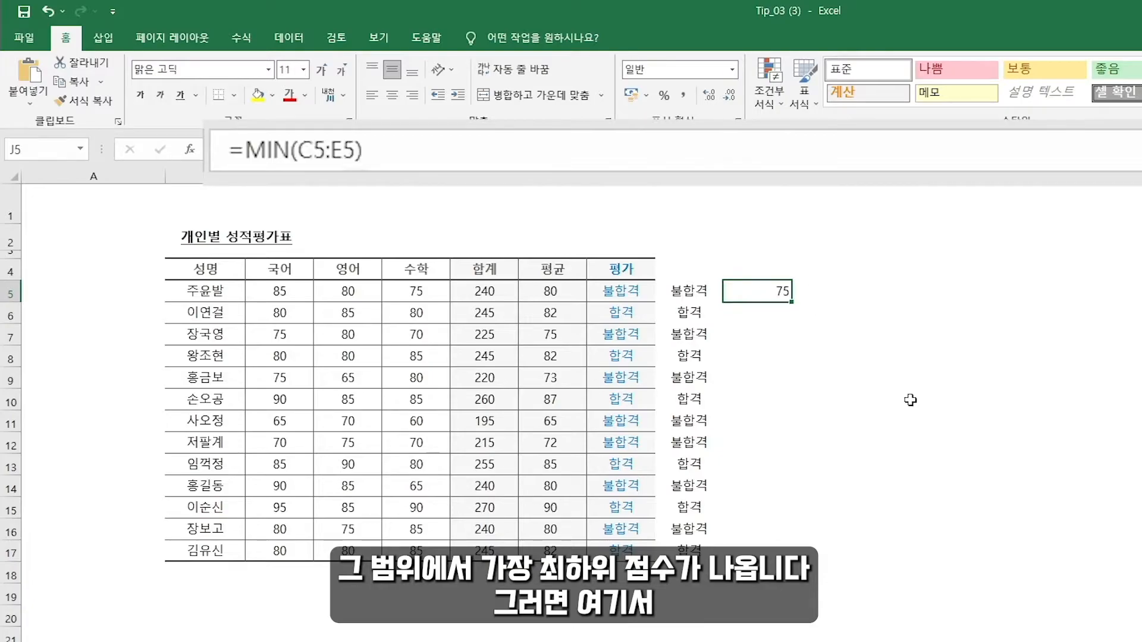
# Check the three subject scores in row 5, and fill the J5 MIN formula down to row 17.
pyautogui.click(277, 291)
pyautogui.click(349, 291)
pyautogui.click(428, 294)
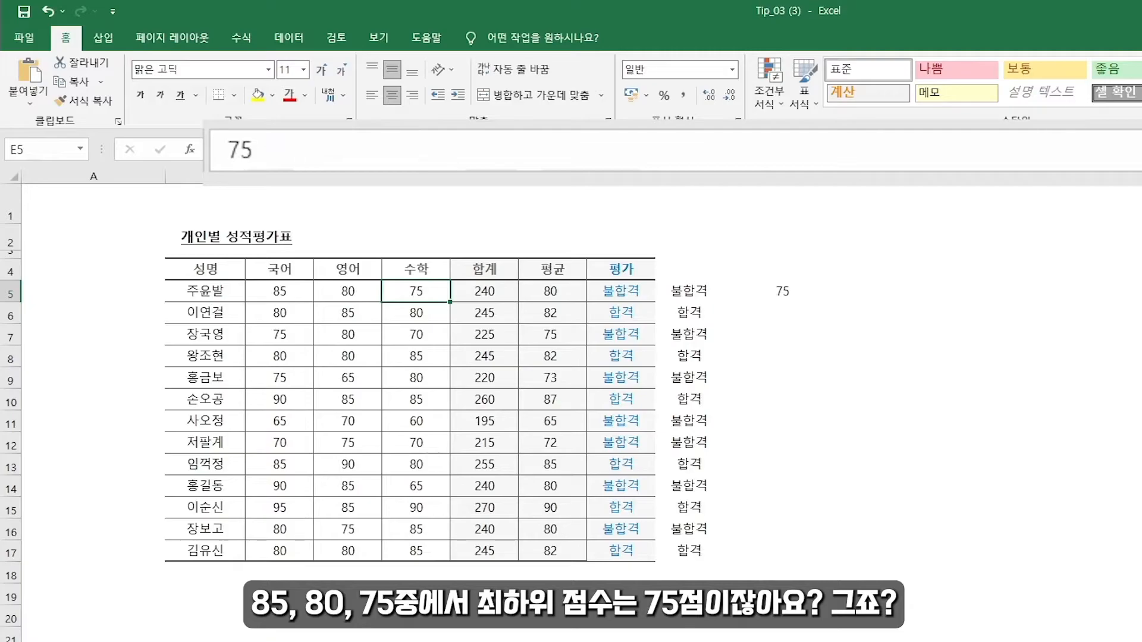
pyautogui.click(784, 292)
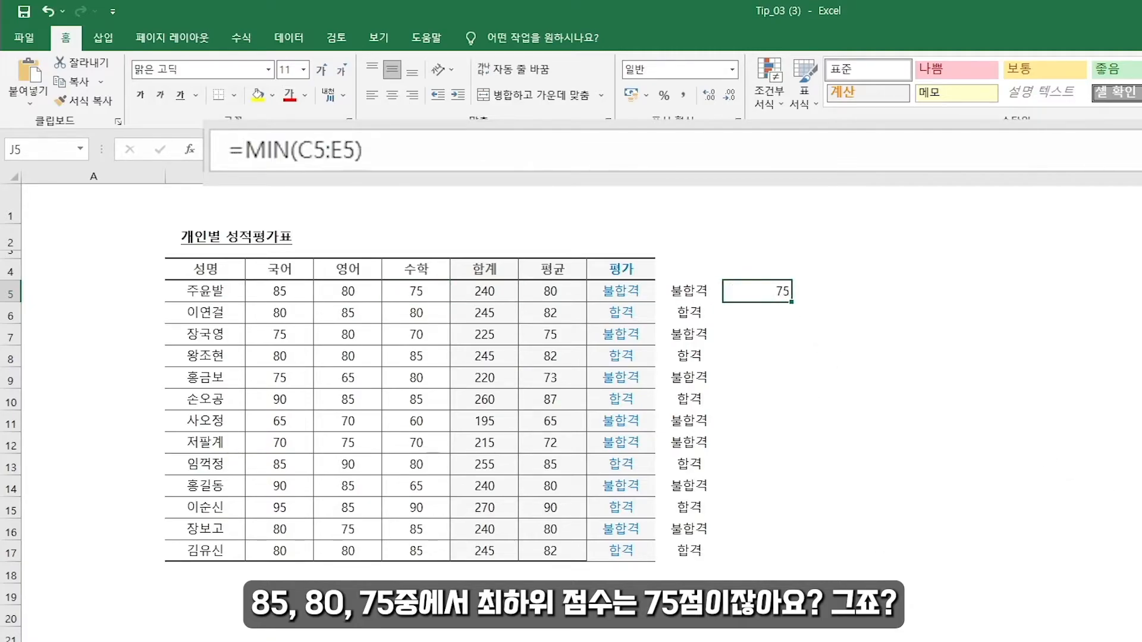
pyautogui.moveTo(793, 315); pyautogui.dragTo(796, 564)
# Compare the subject scores in rows 6 and 7 with their MIN results in column J.
pyautogui.moveTo(275, 312); pyautogui.dragTo(379, 311)
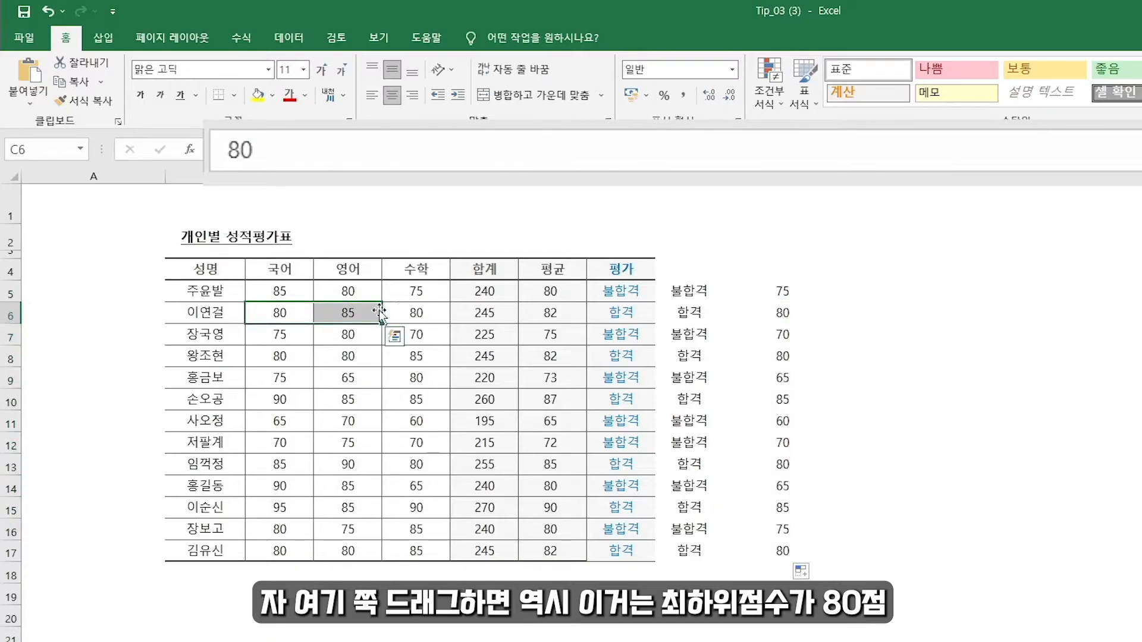
pyautogui.click(437, 316)
pyautogui.click(782, 317)
pyautogui.click(280, 335)
pyautogui.click(417, 335)
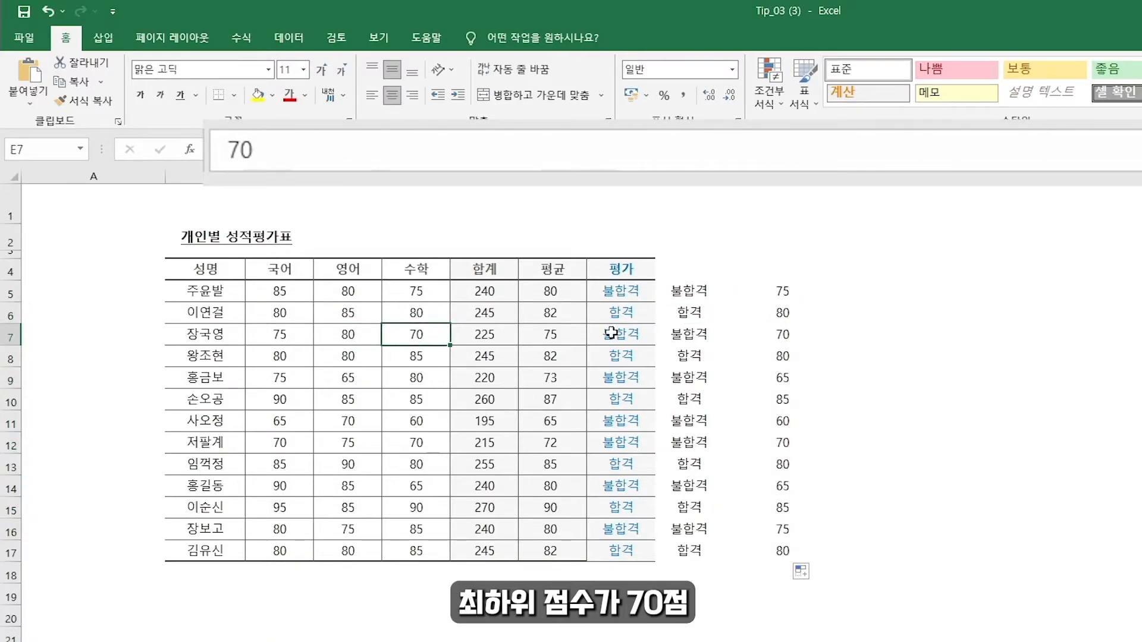
pyautogui.click(778, 334)
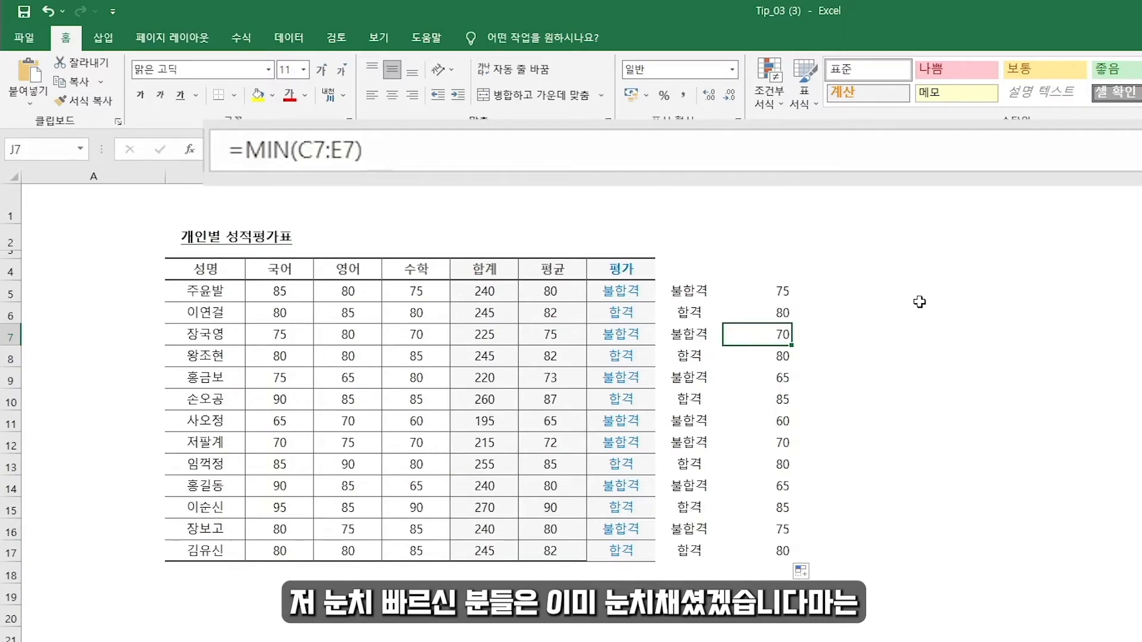
# Expand the J5 formula to =IF(MIN(C5:E5)>=80,"합격","불합격").
pyautogui.click(787, 290)
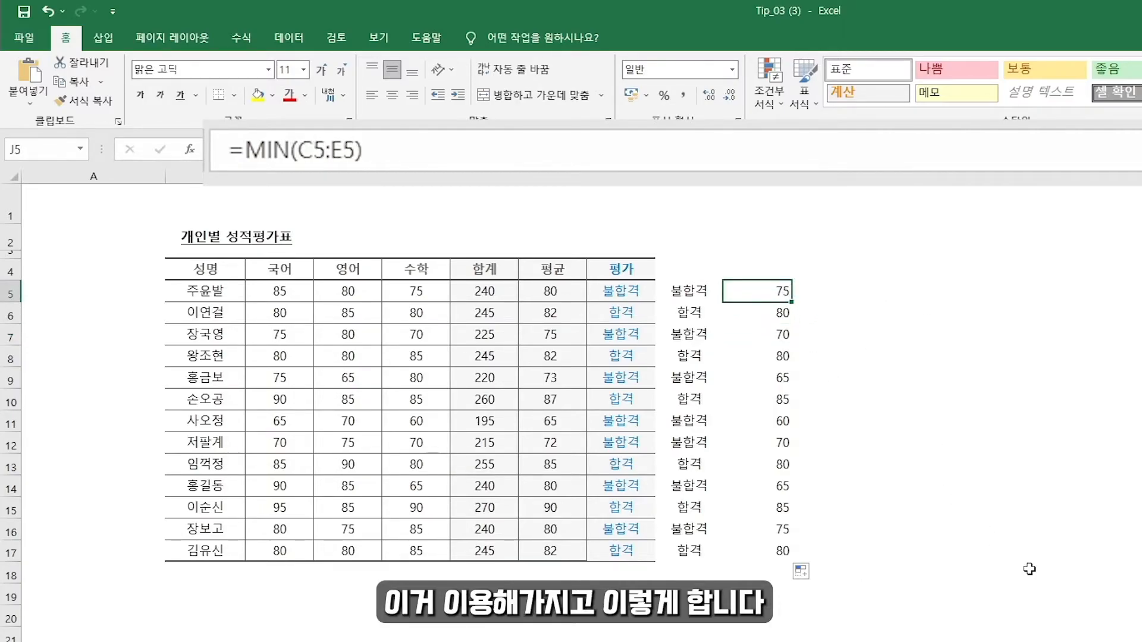
pyautogui.click(250, 148)
pyautogui.write('if')
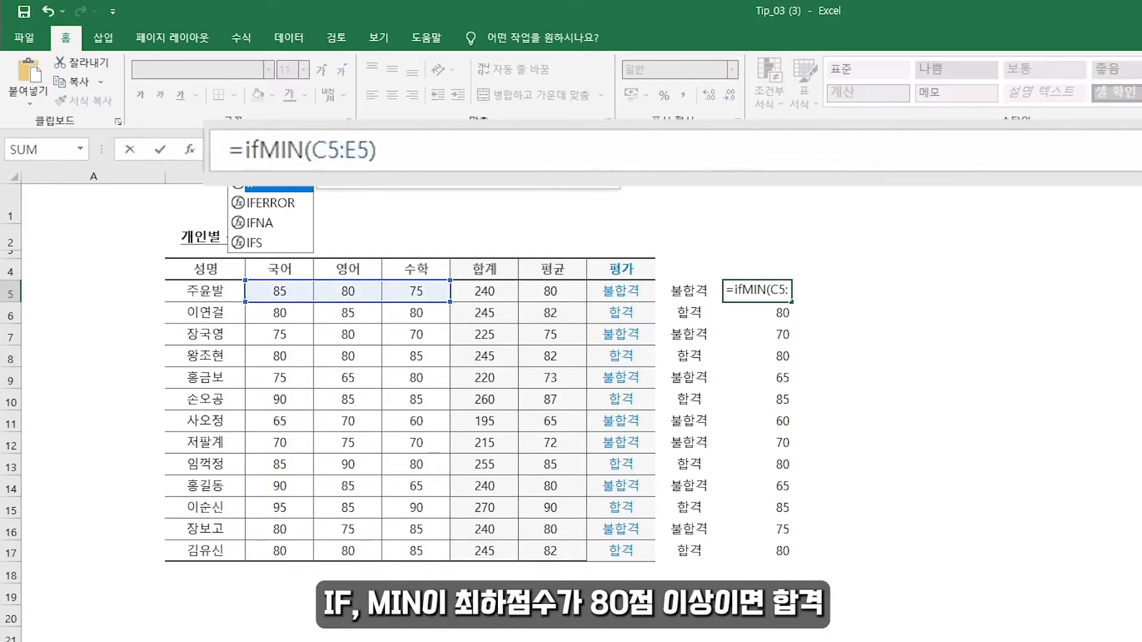
pyautogui.write('(')
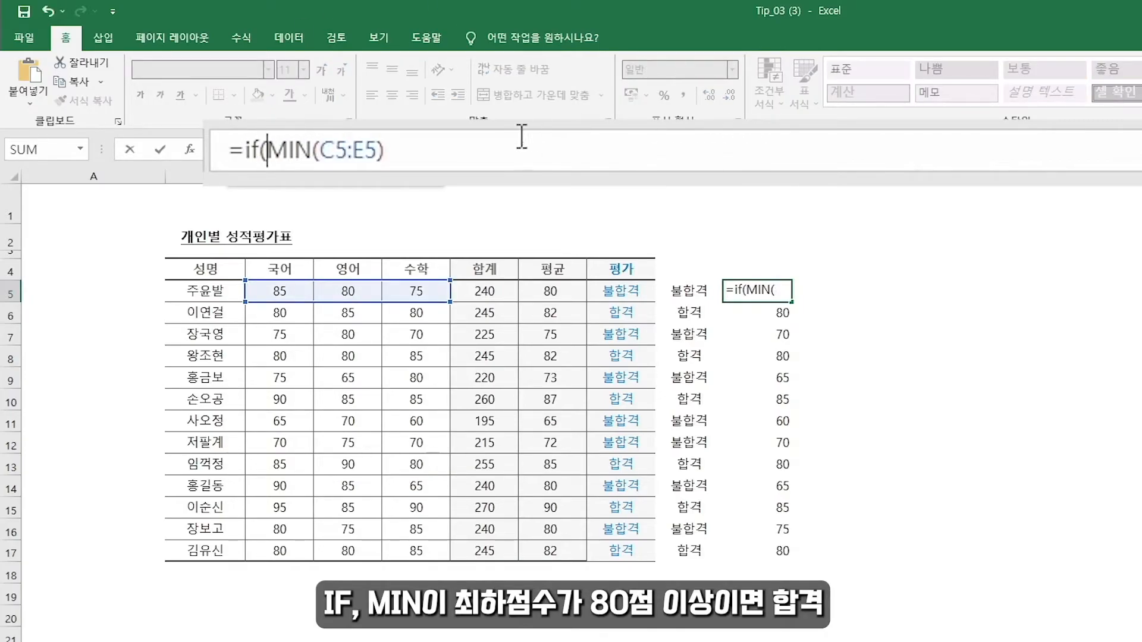
pyautogui.write('>=80')
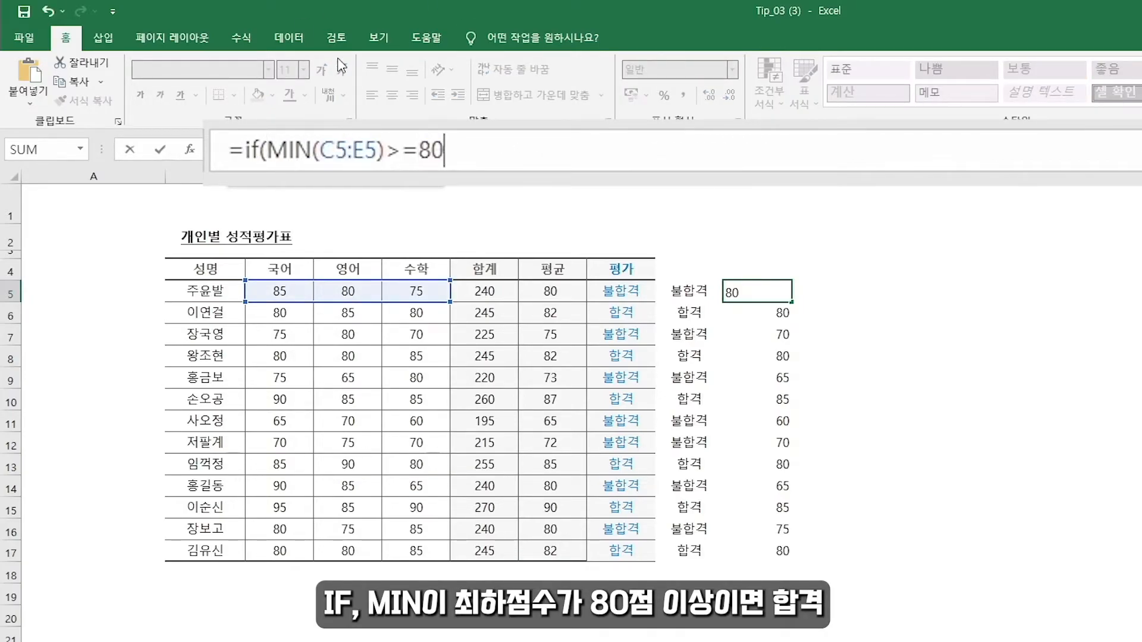
pyautogui.write(',"ㅎ합격",')
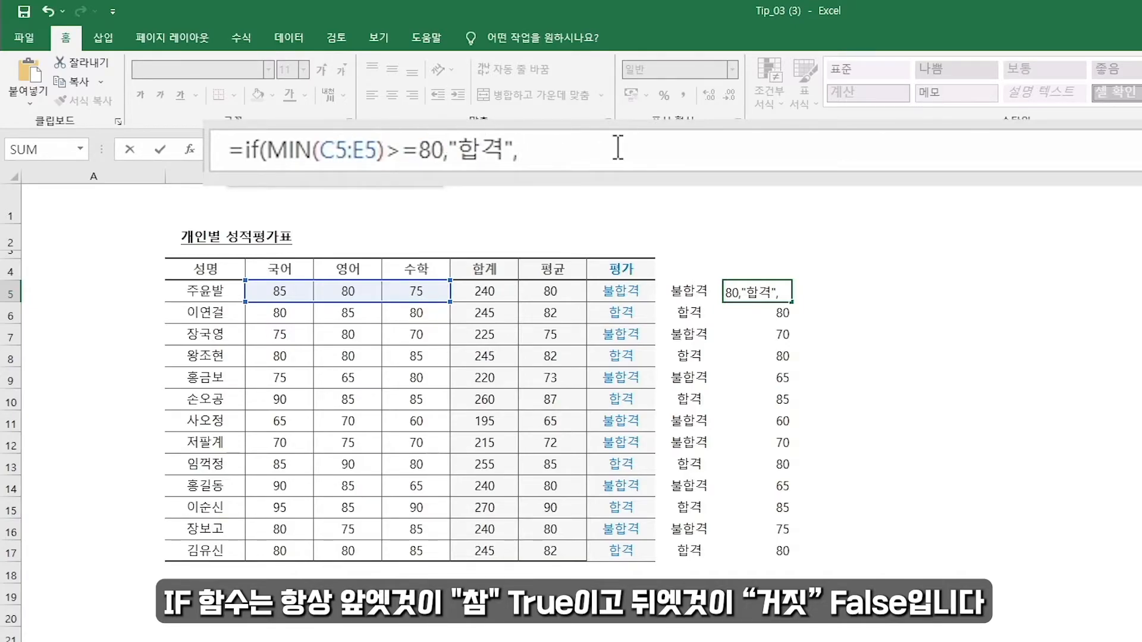
pyautogui.write('"불합격")')
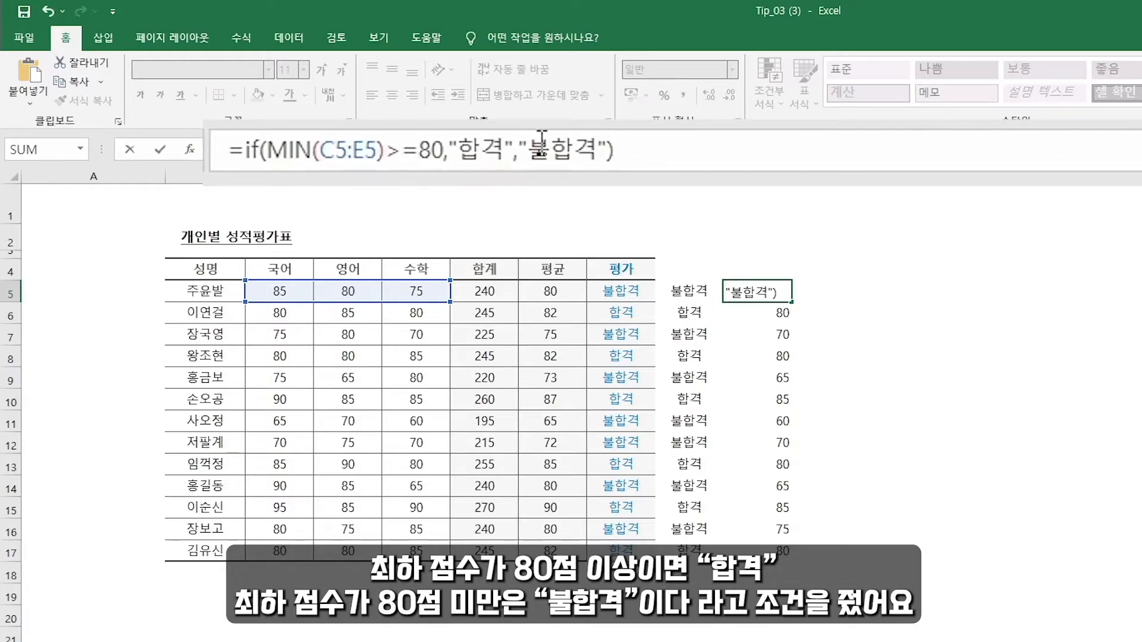
pyautogui.press('Return')
# Fill the IF/MIN formula from J5 down to row 17.
pyautogui.click(744, 291)
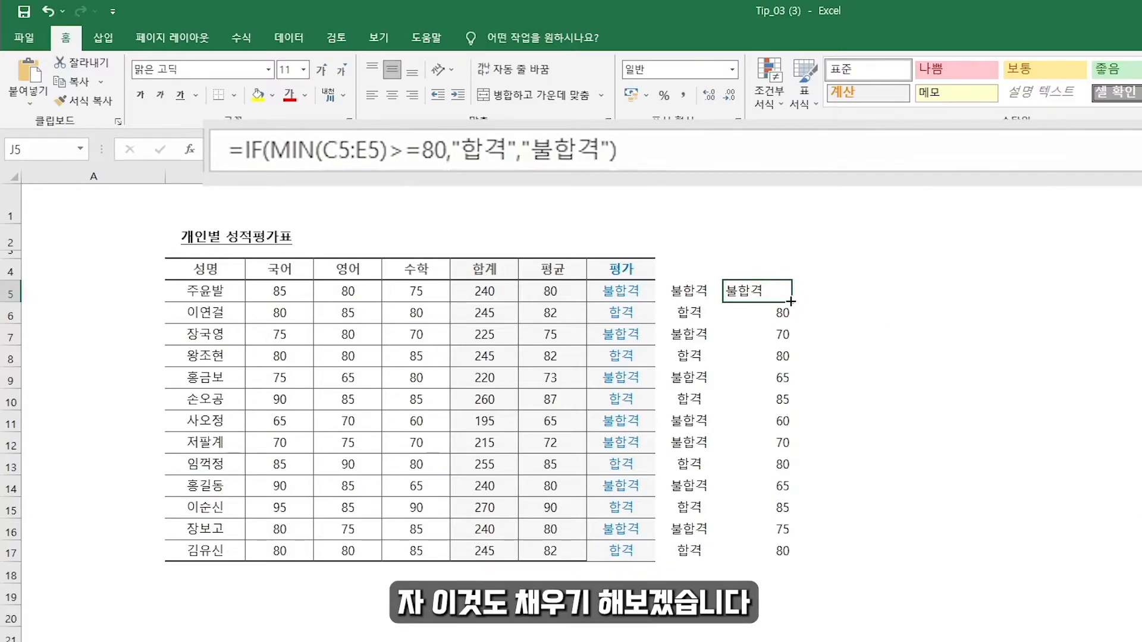
pyautogui.hotkey('ctrl', 'shift', 'Down')
pyautogui.hotkey('ctrl', 'd')
# Compare the AND, COUNTIF and MIN versions of the evaluation formula in H5, I5 and J5, and check H17.
pyautogui.click(618, 550)
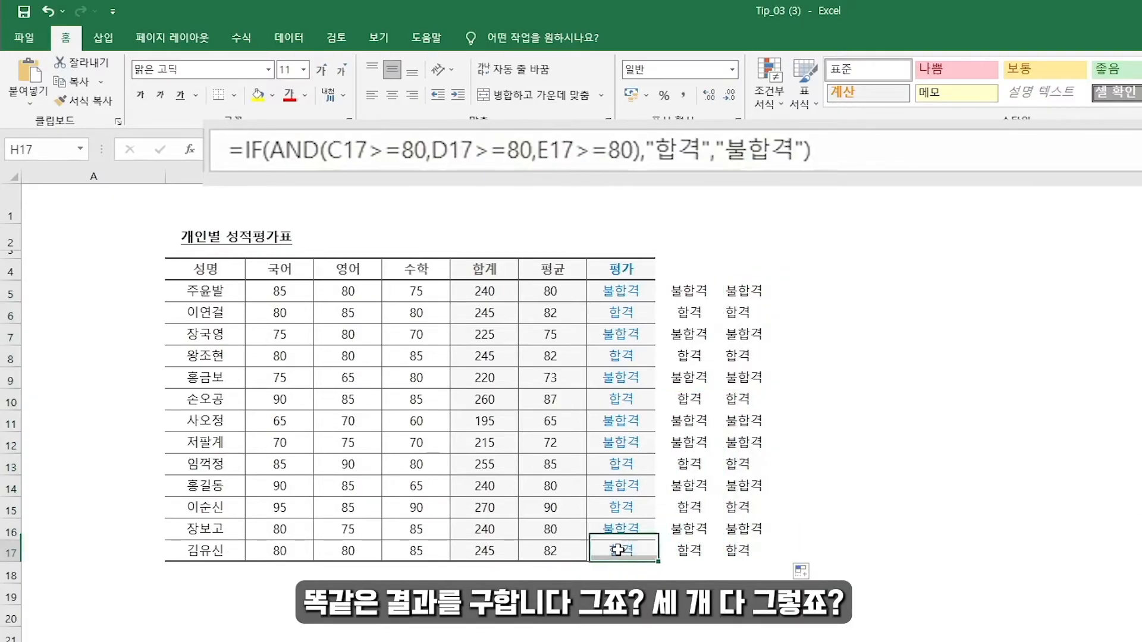
pyautogui.click(625, 291)
pyautogui.click(689, 289)
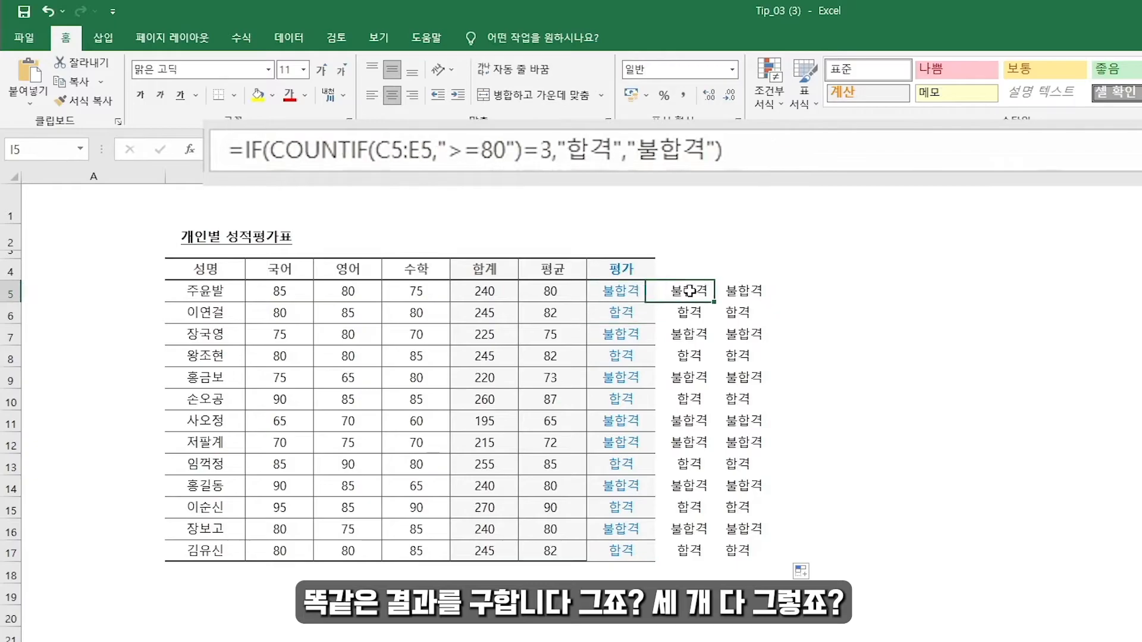
pyautogui.press('Right')
pyautogui.click(610, 299)
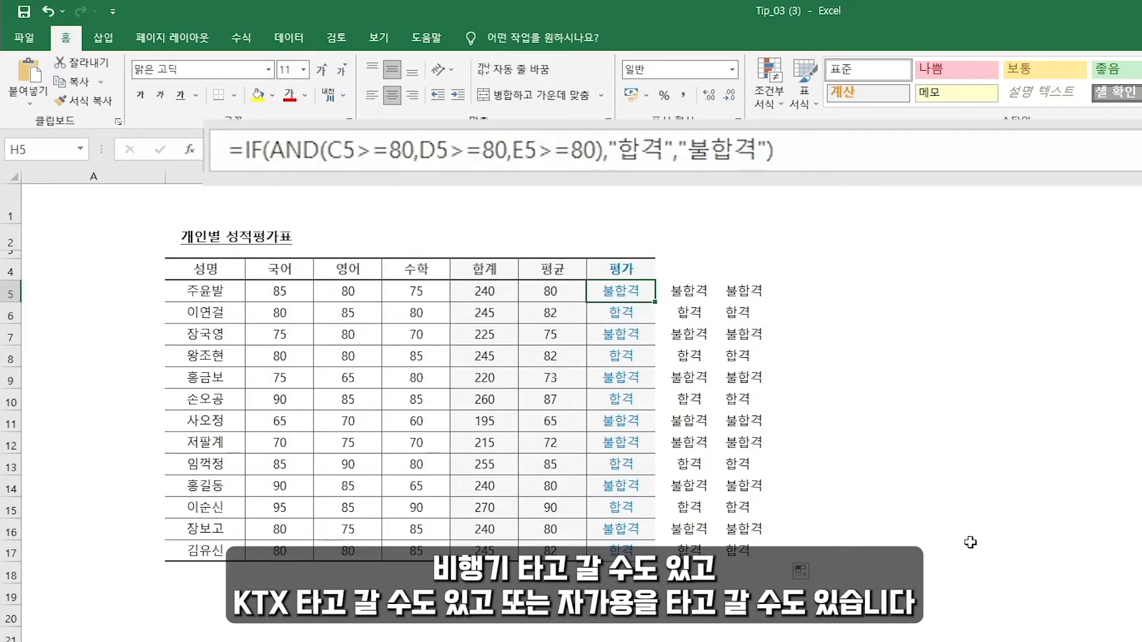
pyautogui.click(761, 290)
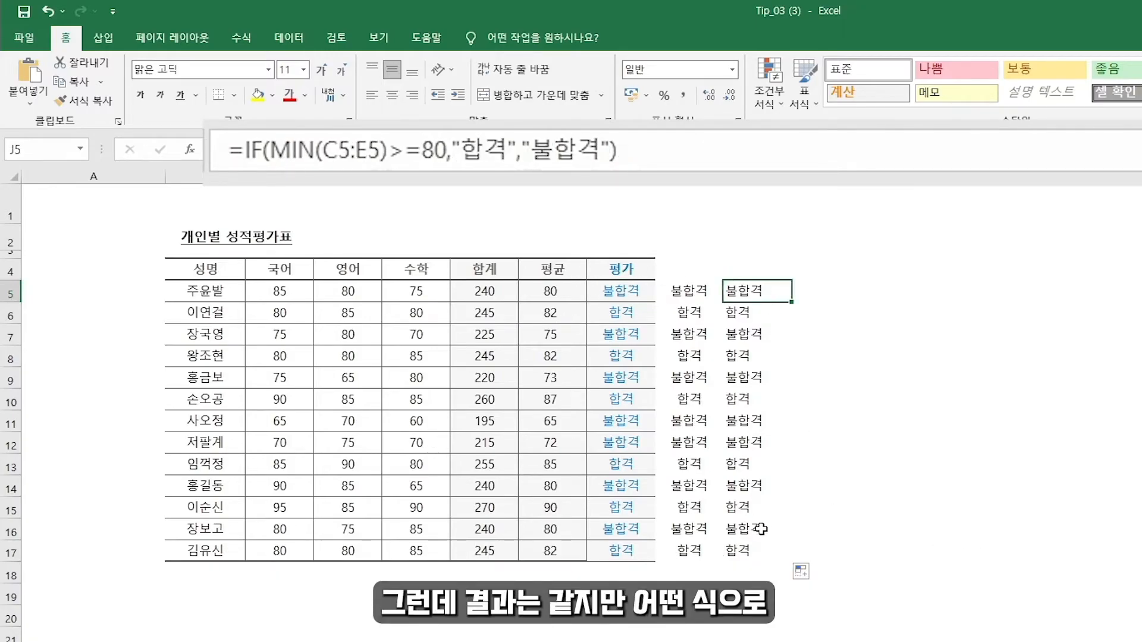
pyautogui.click(612, 291)
pyautogui.click(689, 284)
pyautogui.click(744, 291)
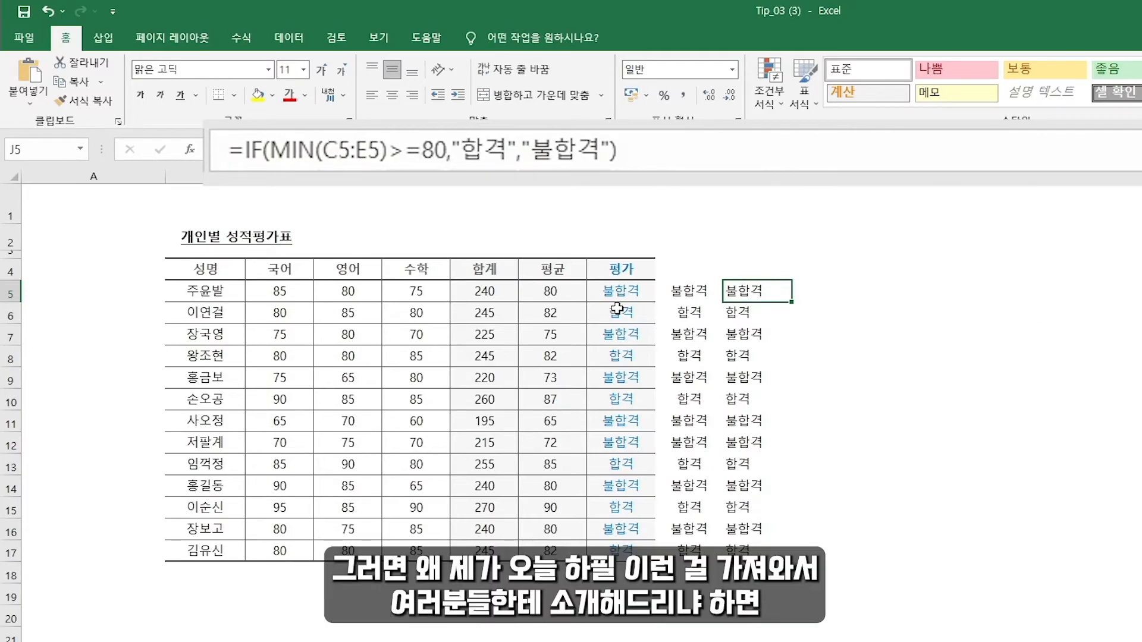
# Review the results across H5:J17 and the formulas in H5, H6, I5 and J5.
pyautogui.moveTo(617, 297); pyautogui.dragTo(744, 550)
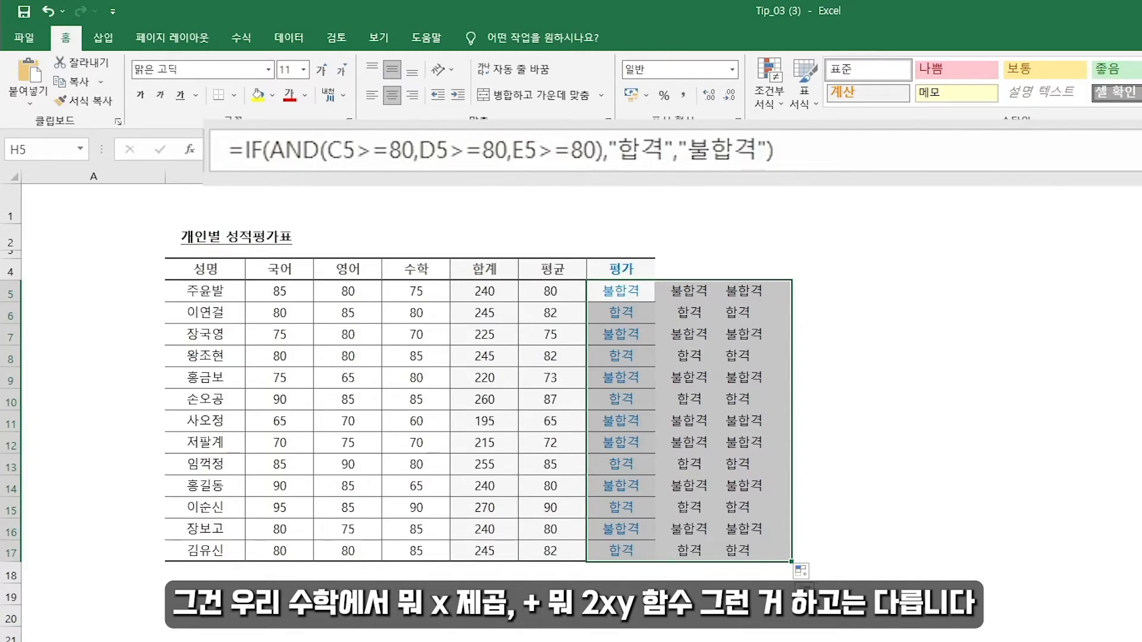
pyautogui.click(626, 294)
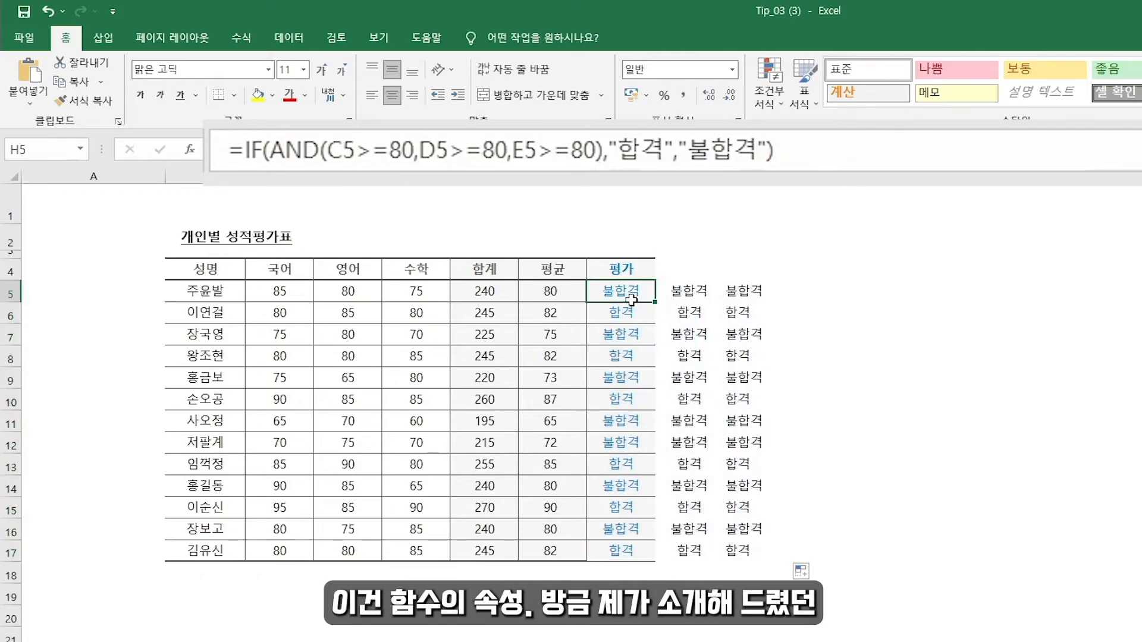
pyautogui.click(633, 314)
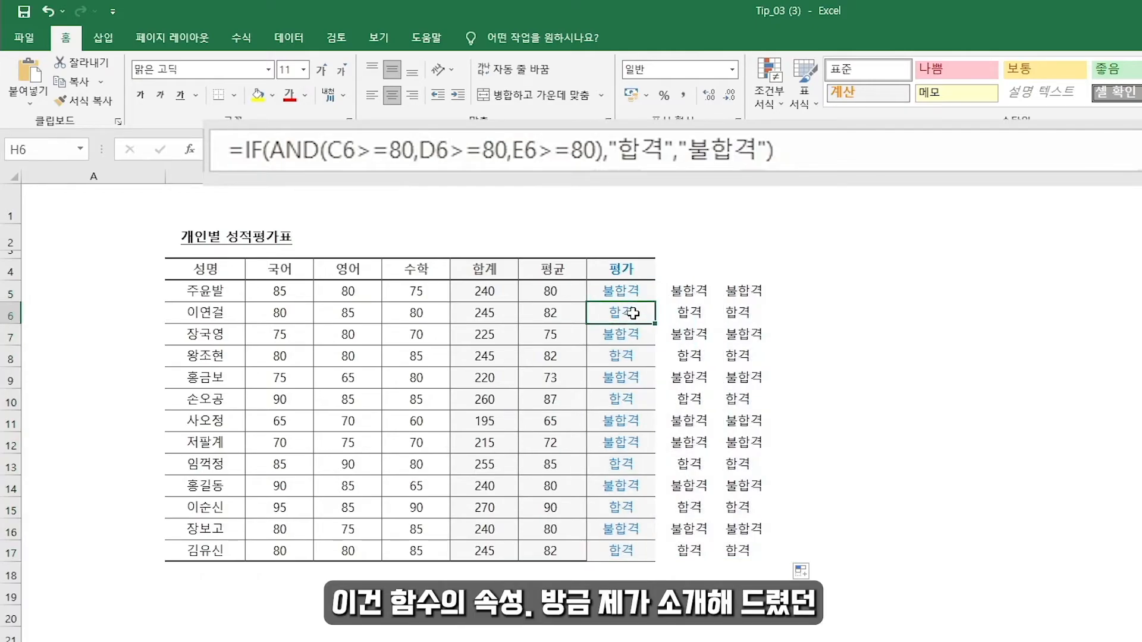
pyautogui.click(696, 293)
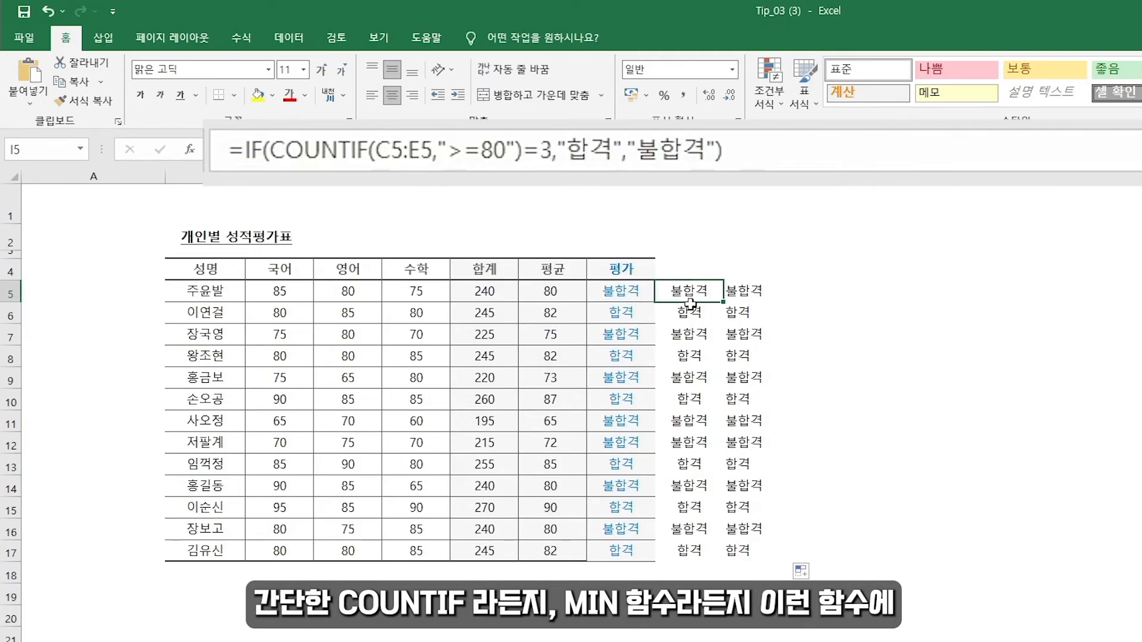
pyautogui.click(732, 292)
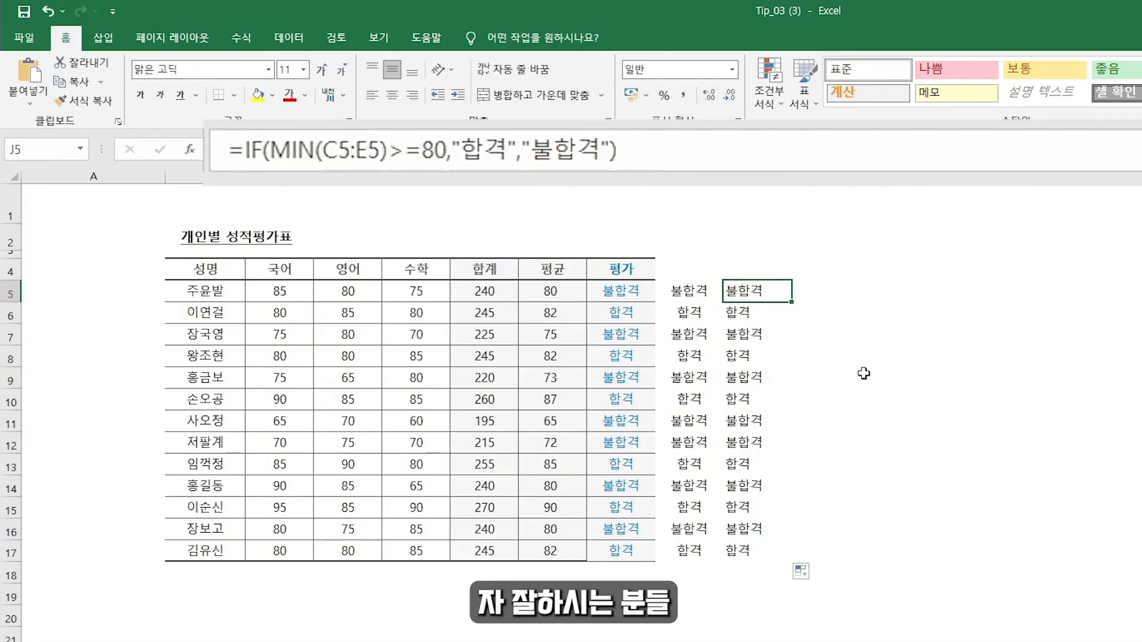
# Browse the 모두 category of the function wizard from K5, and close it without inserting a function.
pyautogui.press('Right')
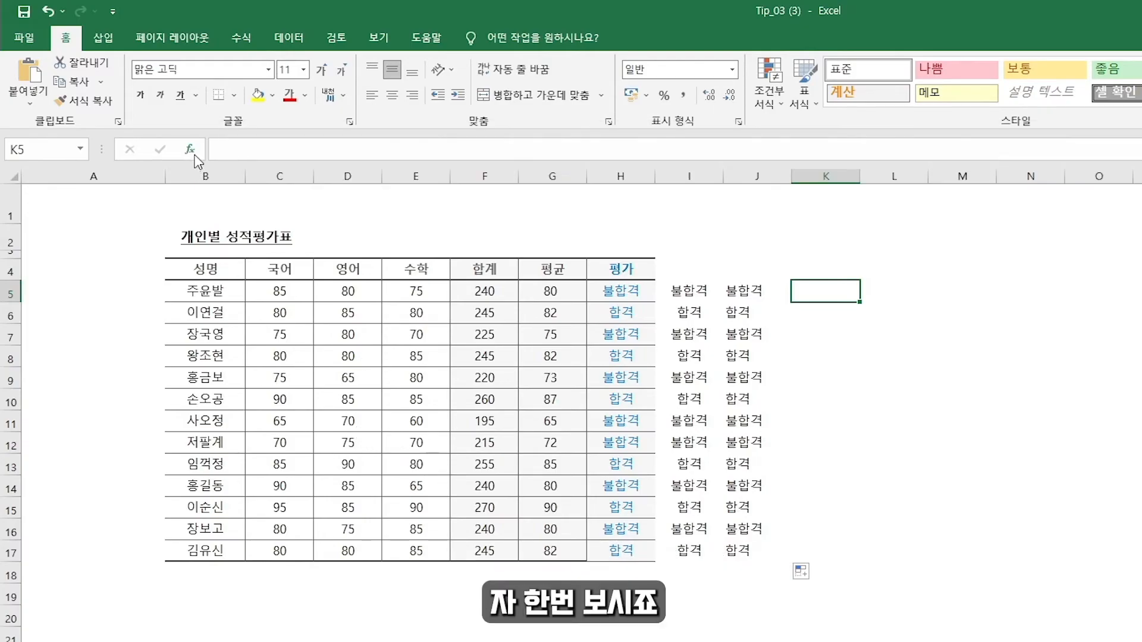
pyautogui.click(192, 151)
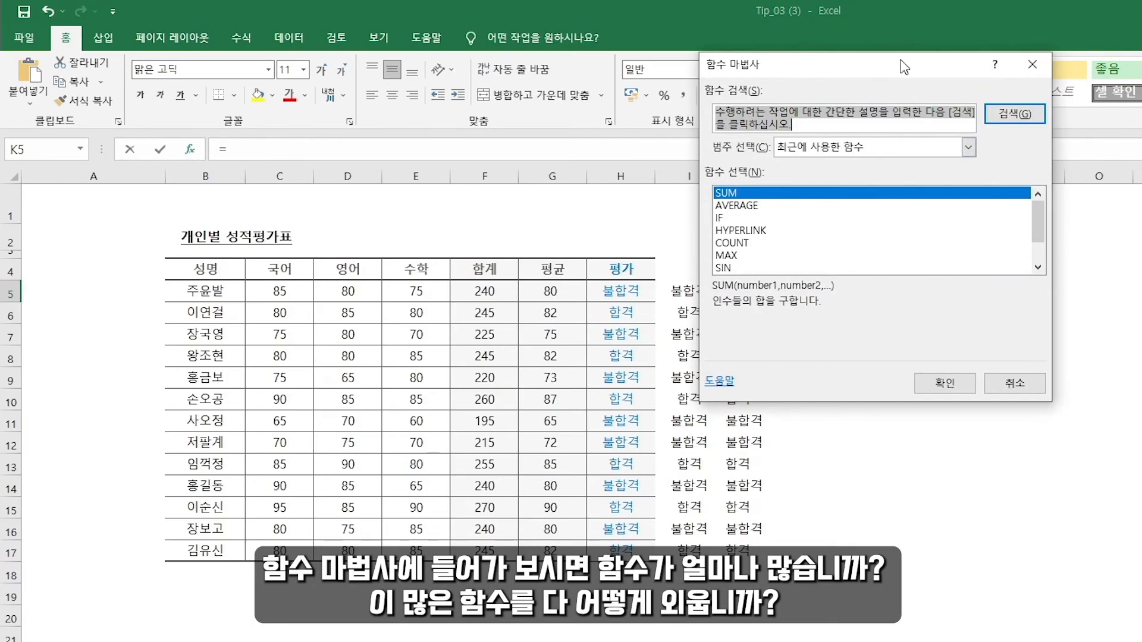
pyautogui.click(968, 147)
pyautogui.click(836, 181)
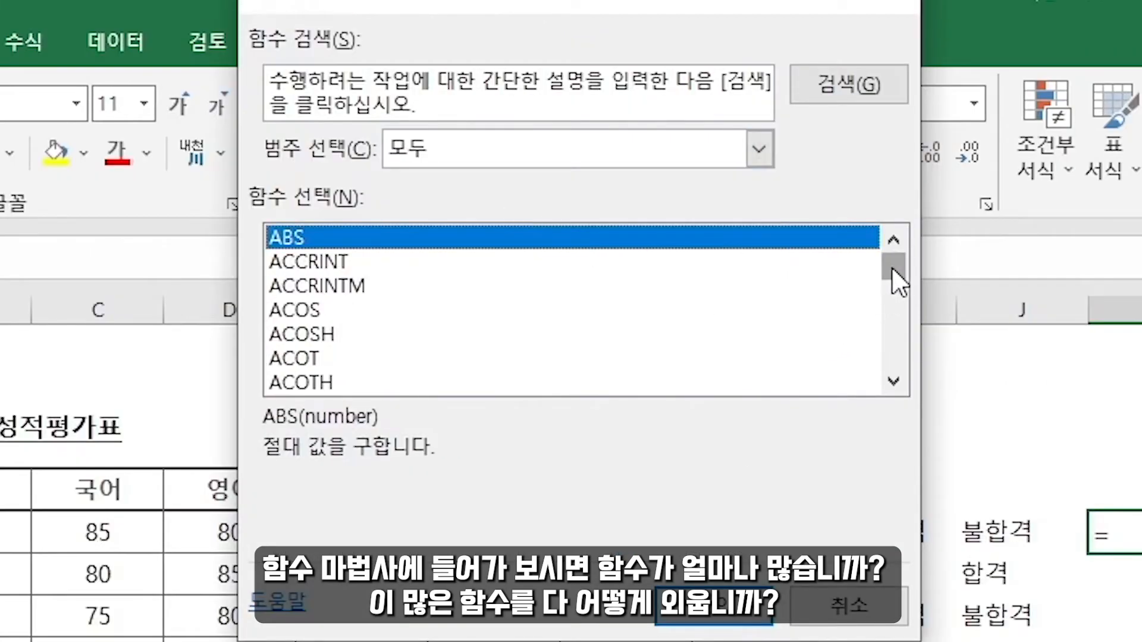
pyautogui.moveTo(891, 267); pyautogui.dragTo(894, 243)
pyautogui.click(851, 606)
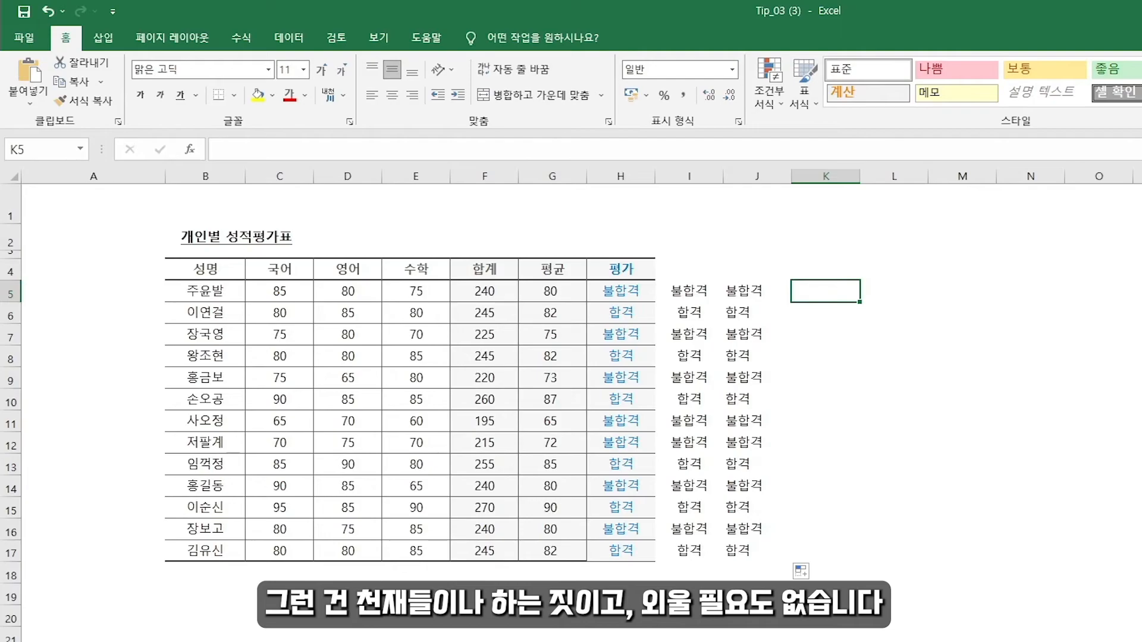
pyautogui.press('Left')
pyautogui.press('Left')
pyautogui.press('Right')
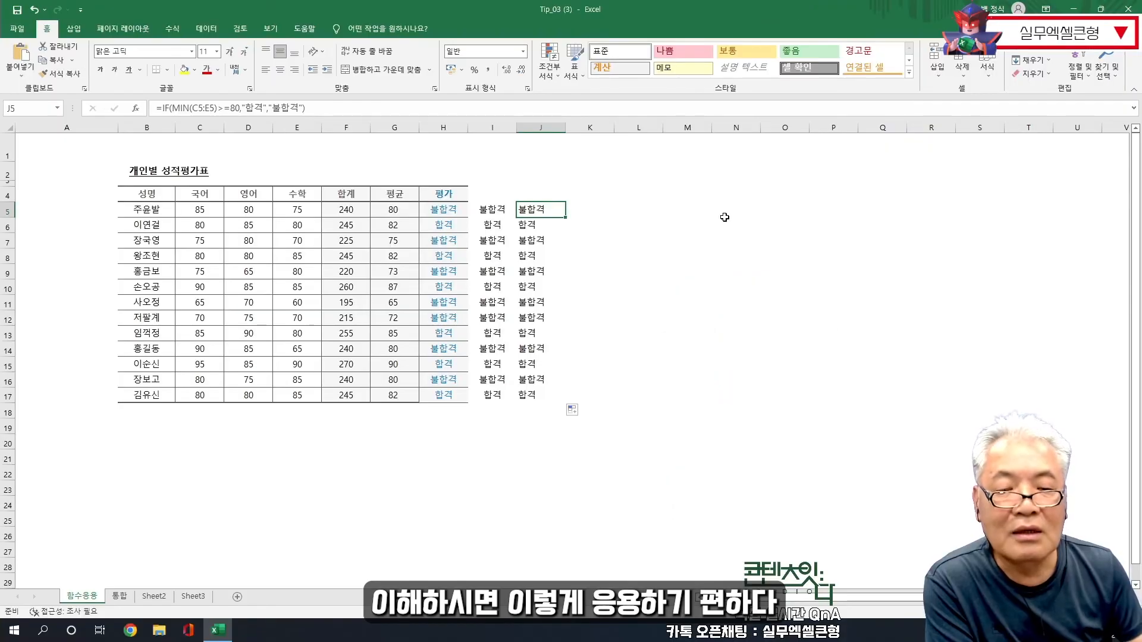
pyautogui.click(589, 215)
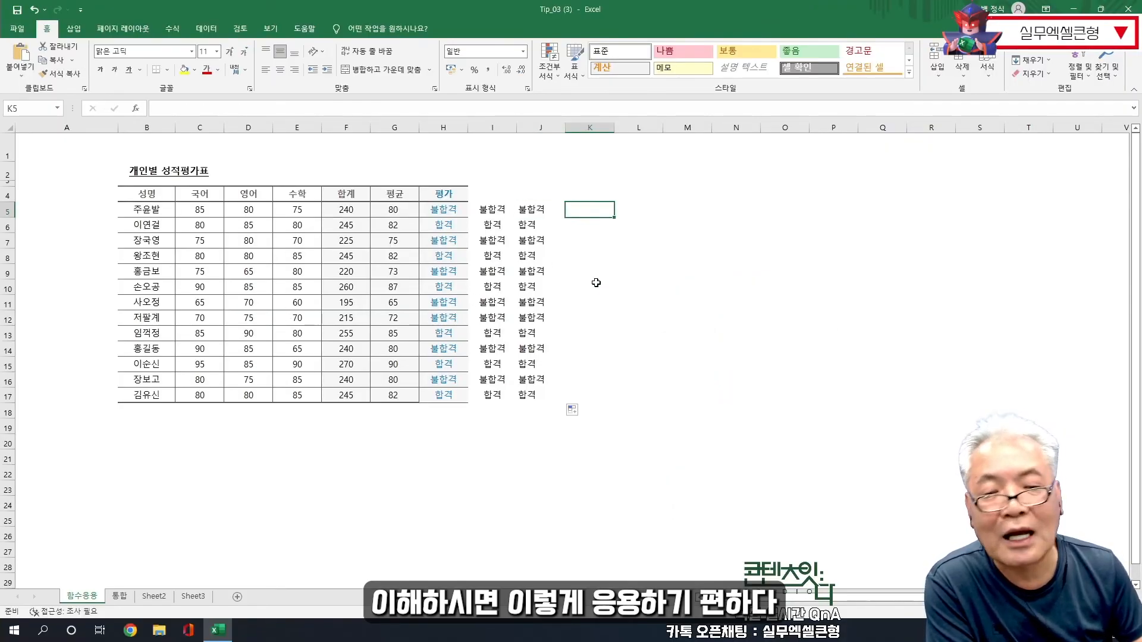